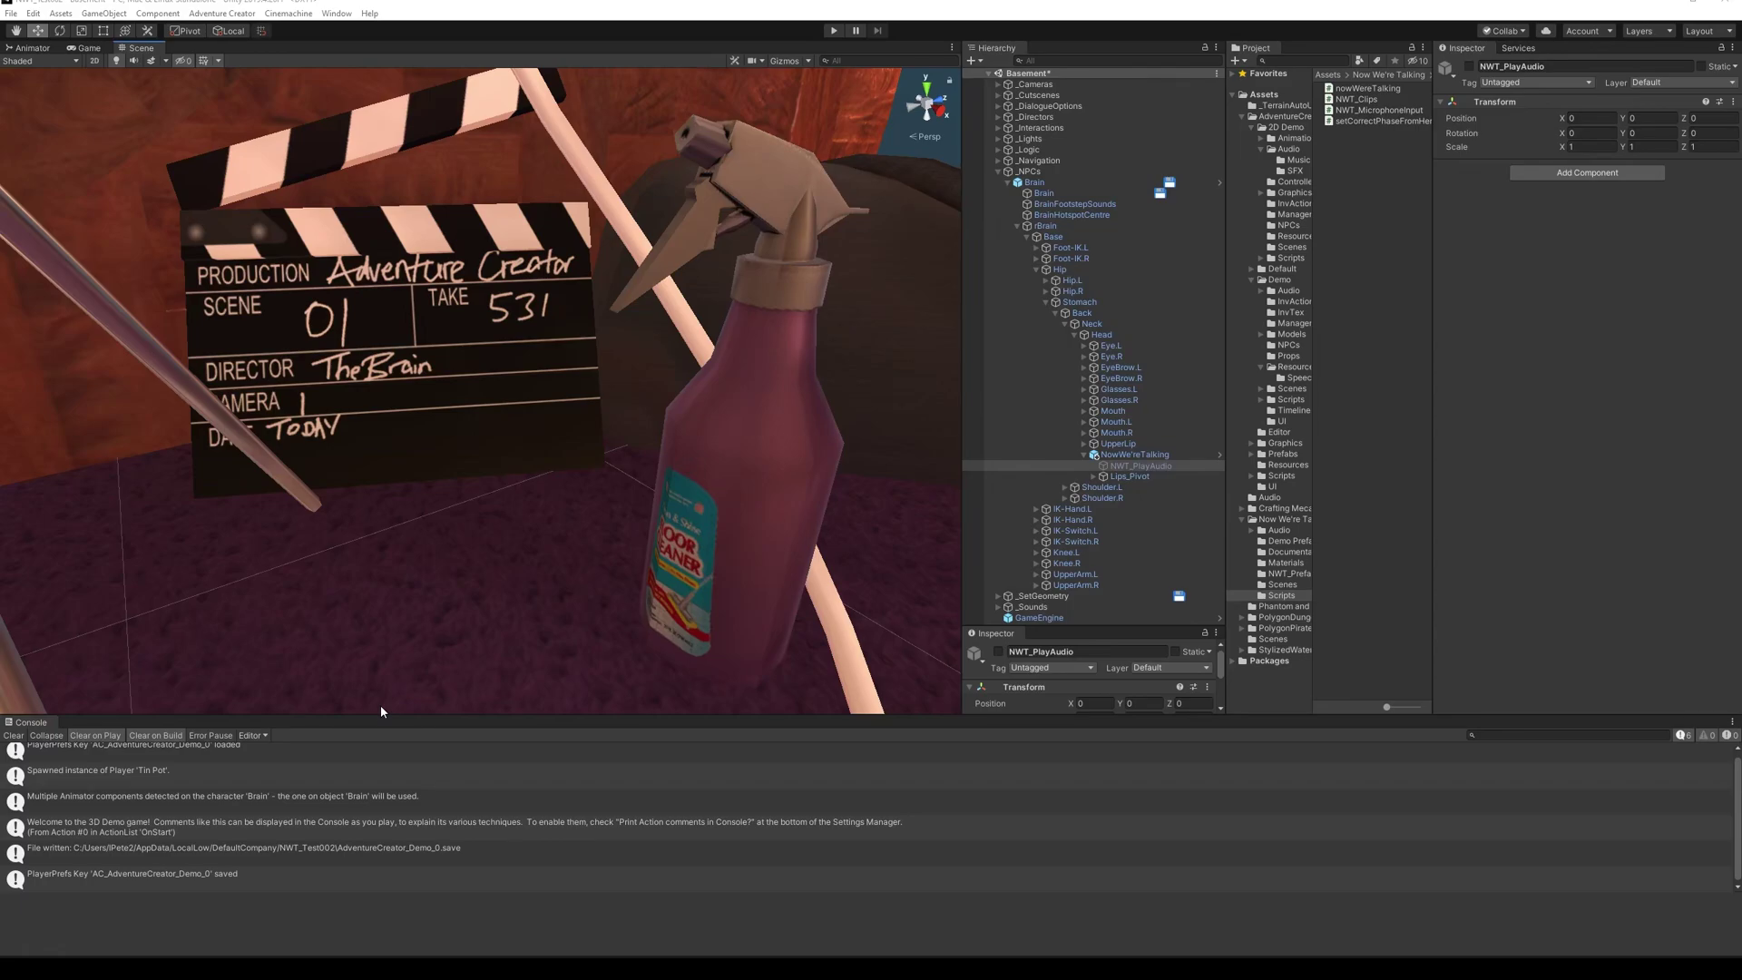
Step: Orbit and zoom the Scene view to face the seated Brain character up close
mouse_move(438, 611)
right_mouse_down()
mouse_move(660, 475)
mouse_move(563, 554)
mouse_move(652, 515)
right_mouse_up()
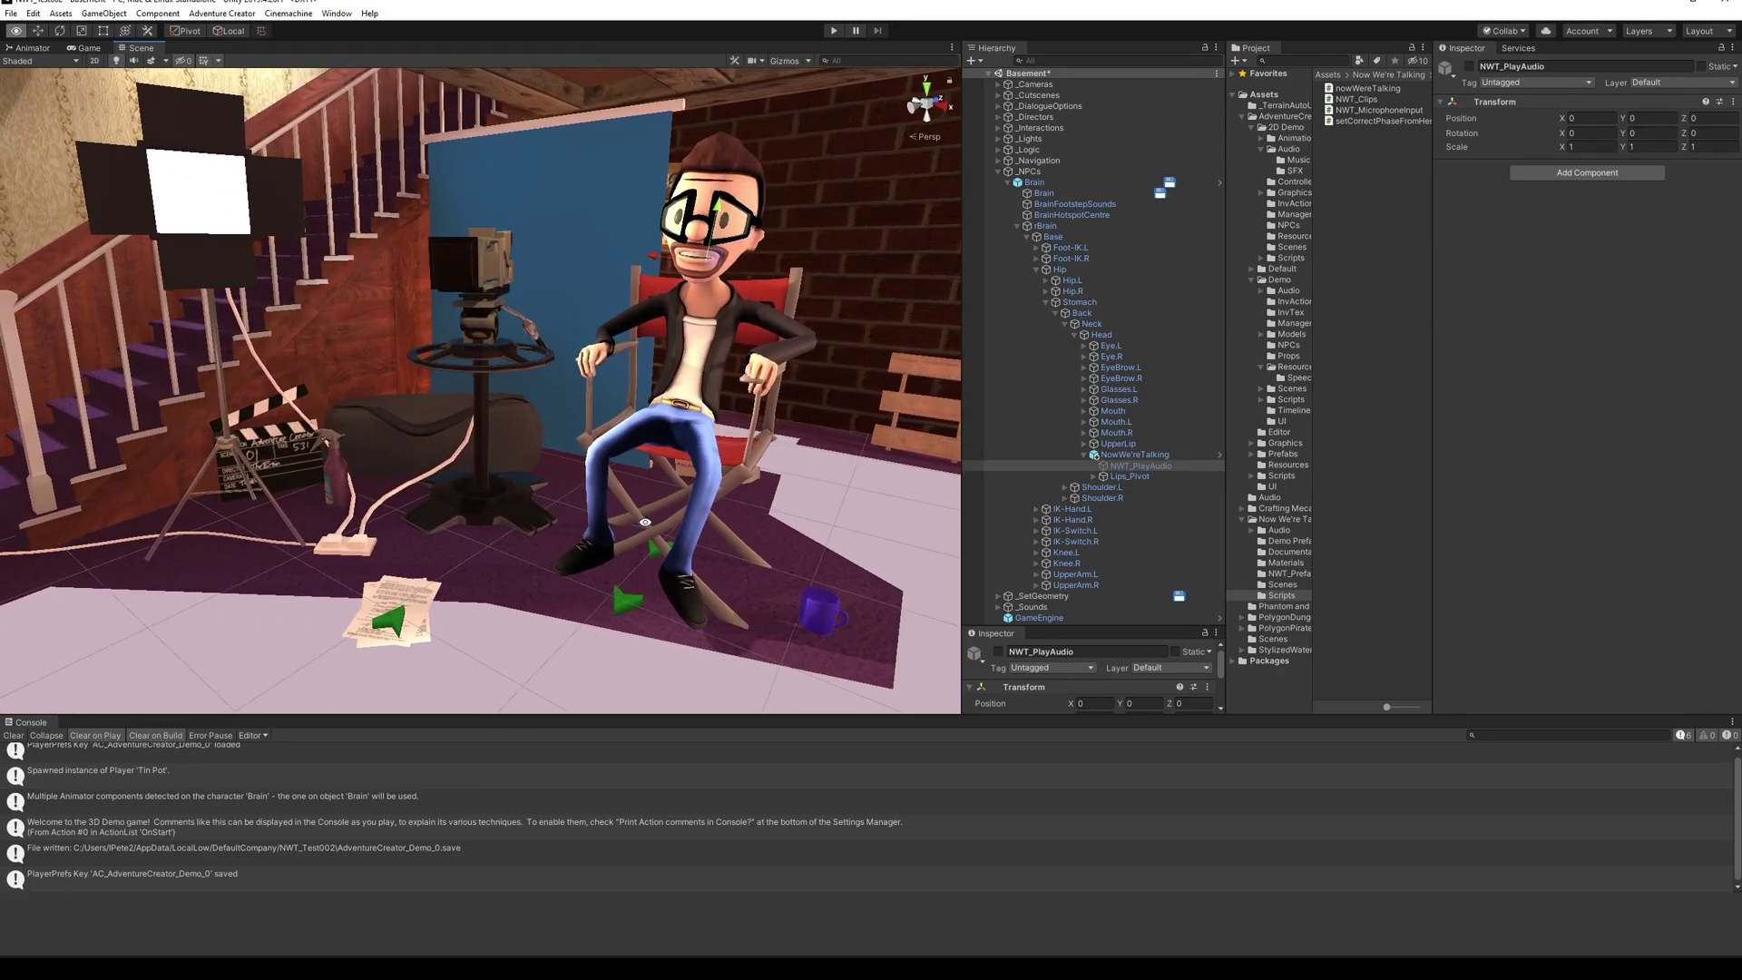
mouse_move(651, 514)
right_mouse_down()
mouse_move(763, 541)
mouse_move(667, 512)
mouse_move(747, 689)
right_mouse_up()
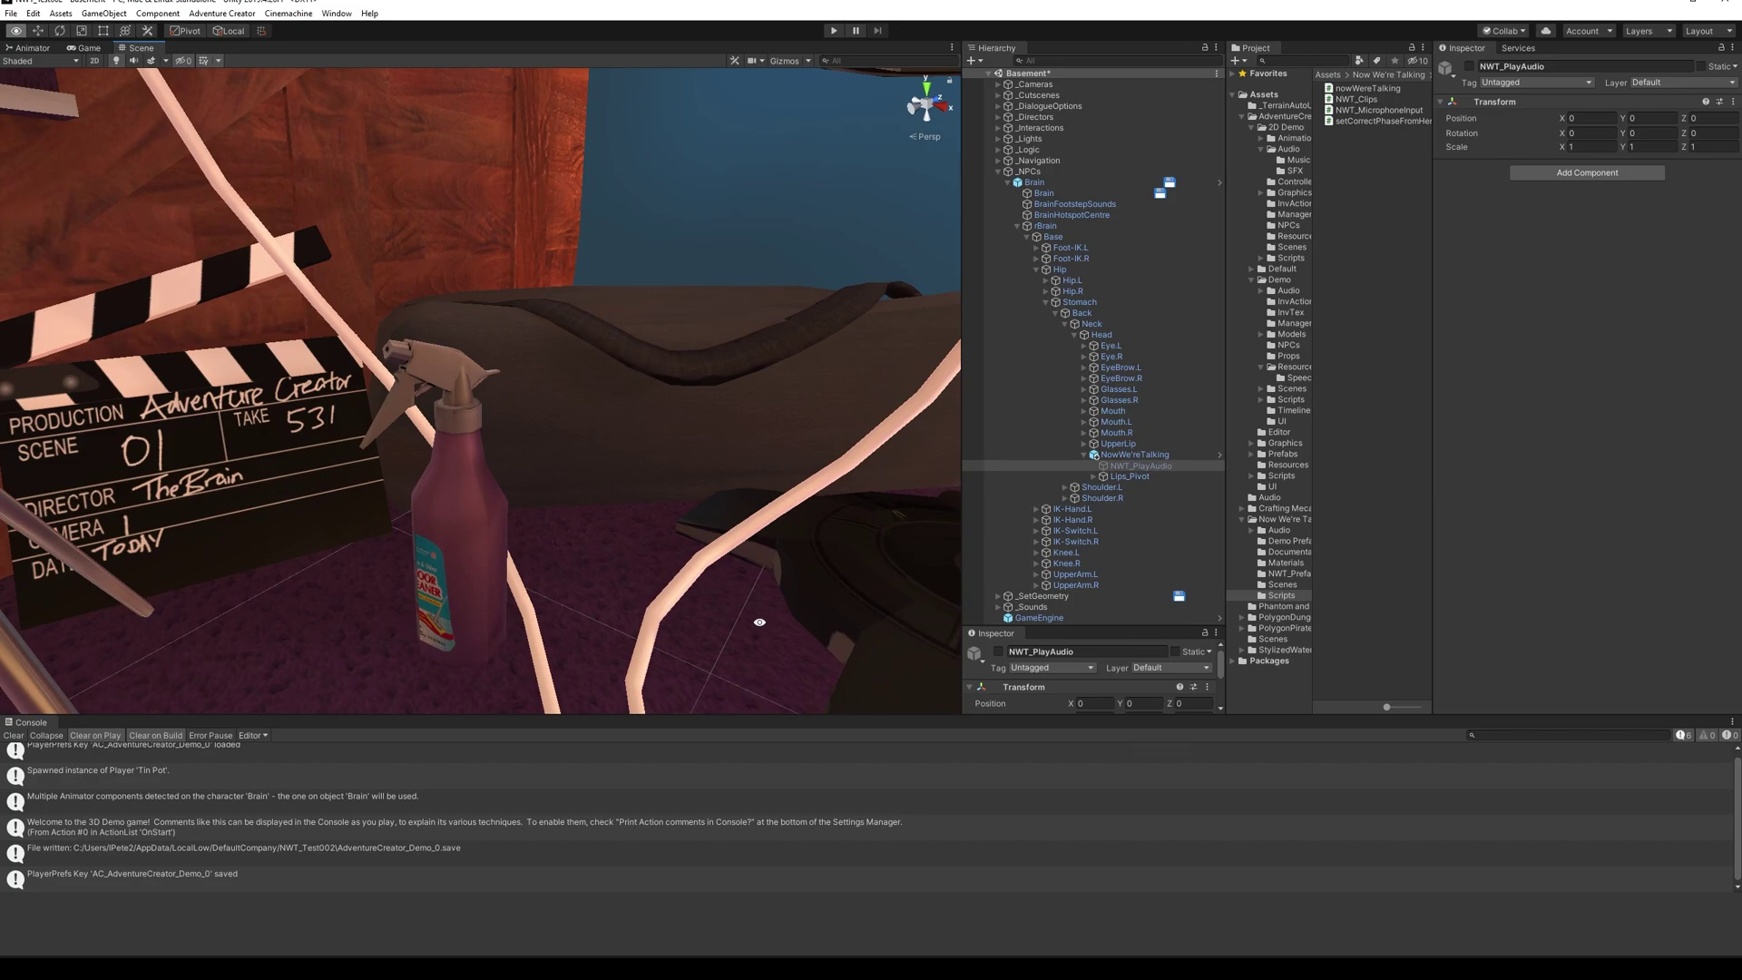
right_click_drag(760, 621, 519, 381)
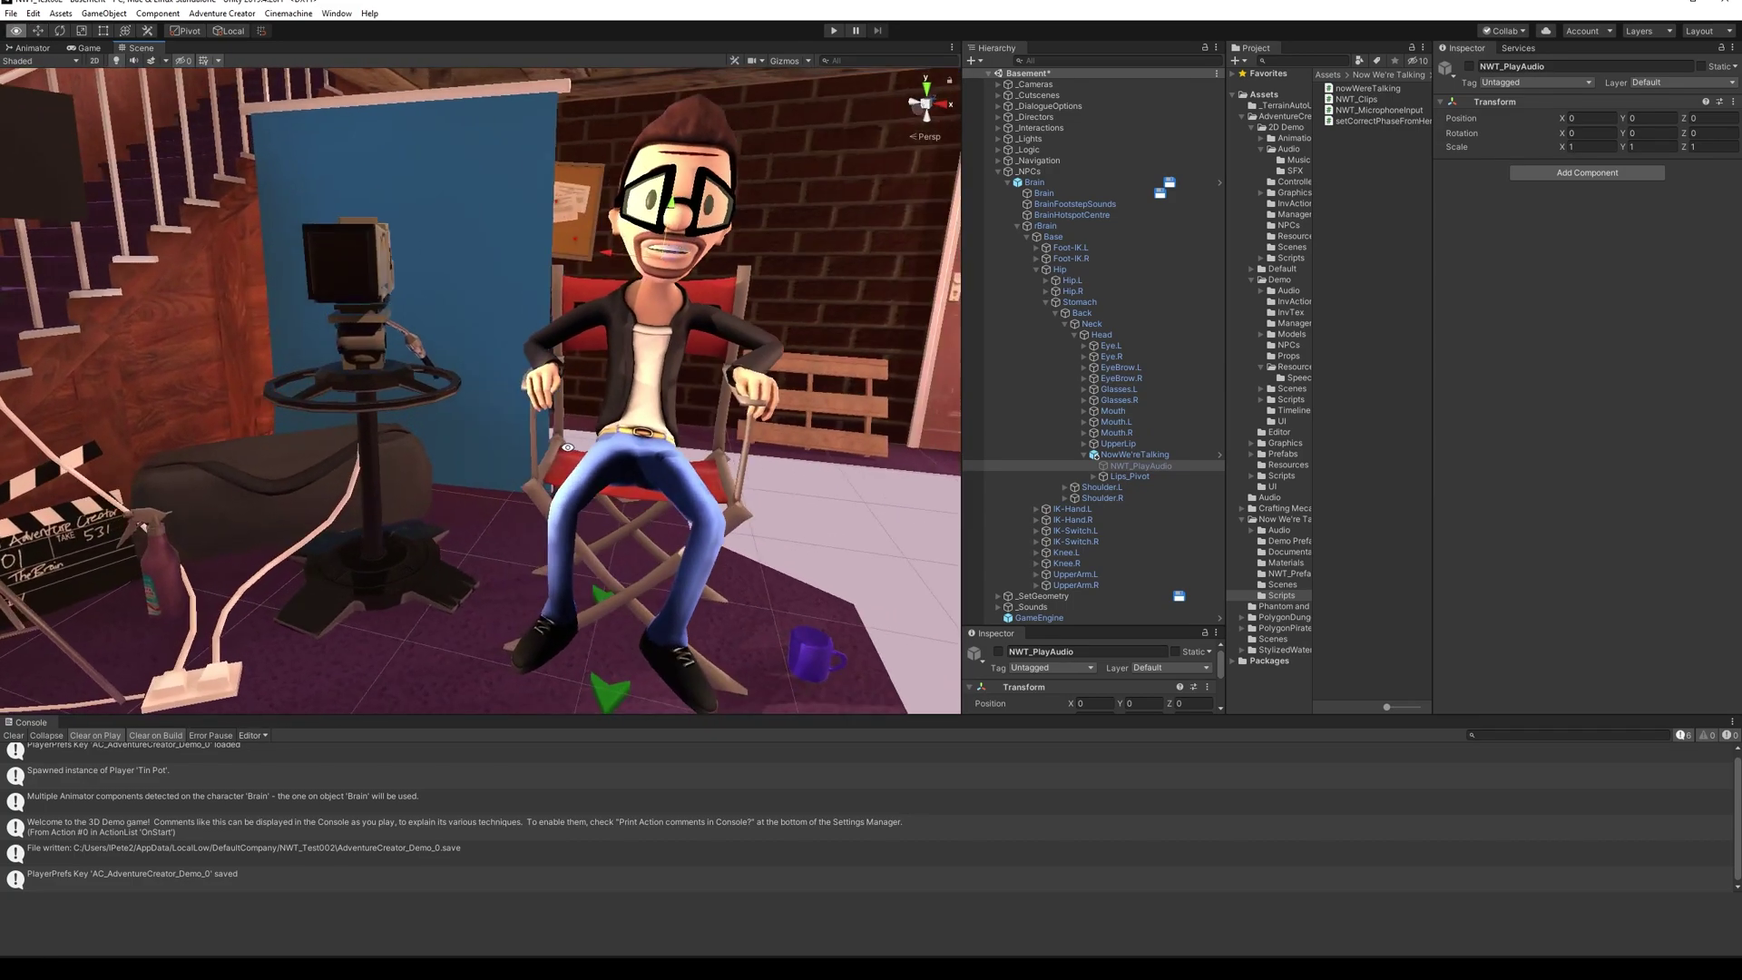
mouse_move(518, 381)
right_mouse_down()
mouse_move(546, 476)
mouse_move(669, 587)
right_mouse_up()
middle_click_drag(669, 587, 656, 639)
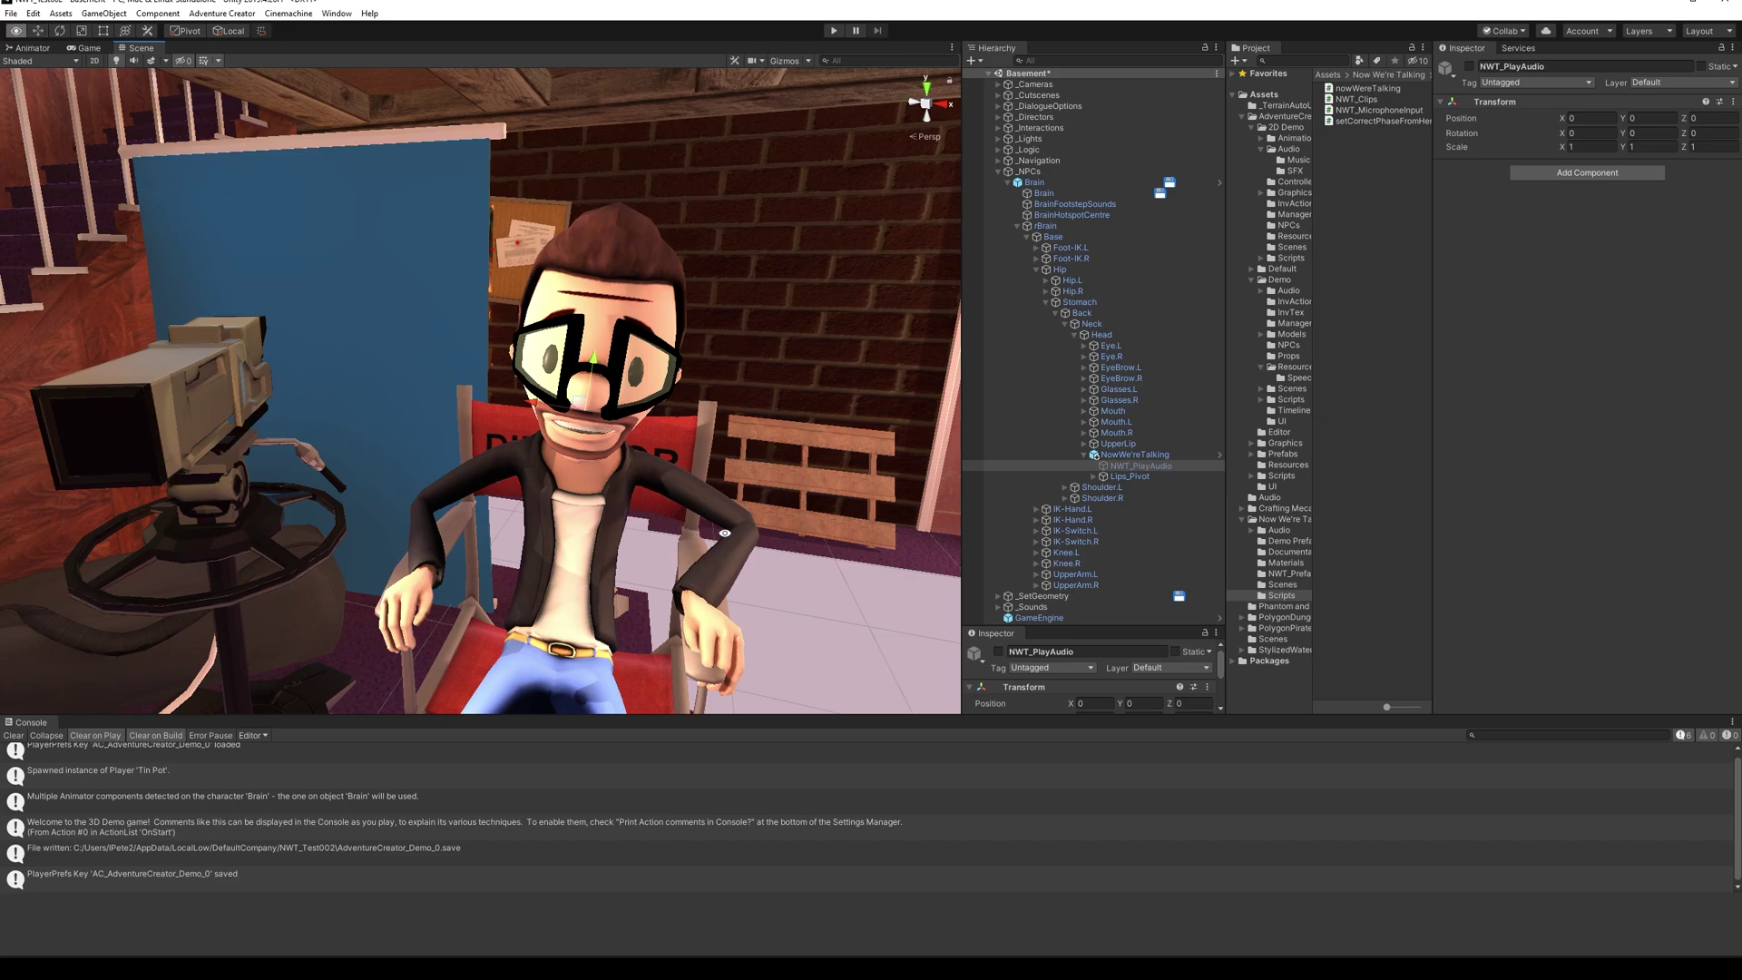
left_click_drag(654, 532, 845, 544, "alt")
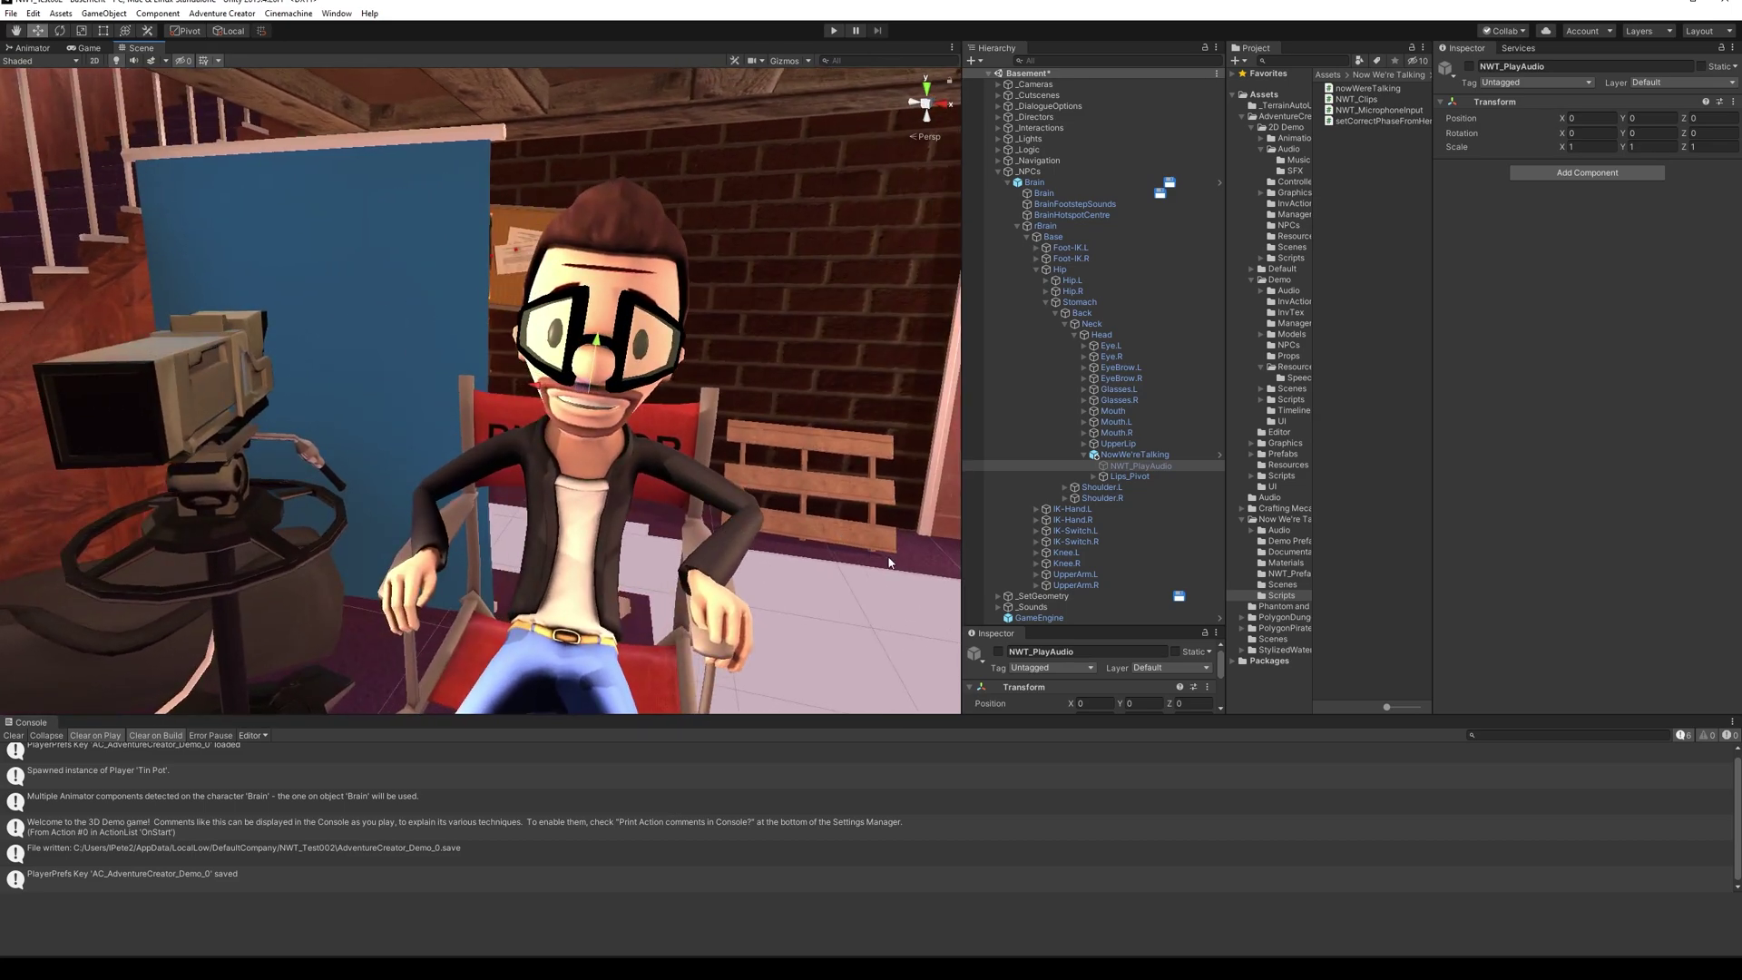
scroll(889, 551, "down", 5)
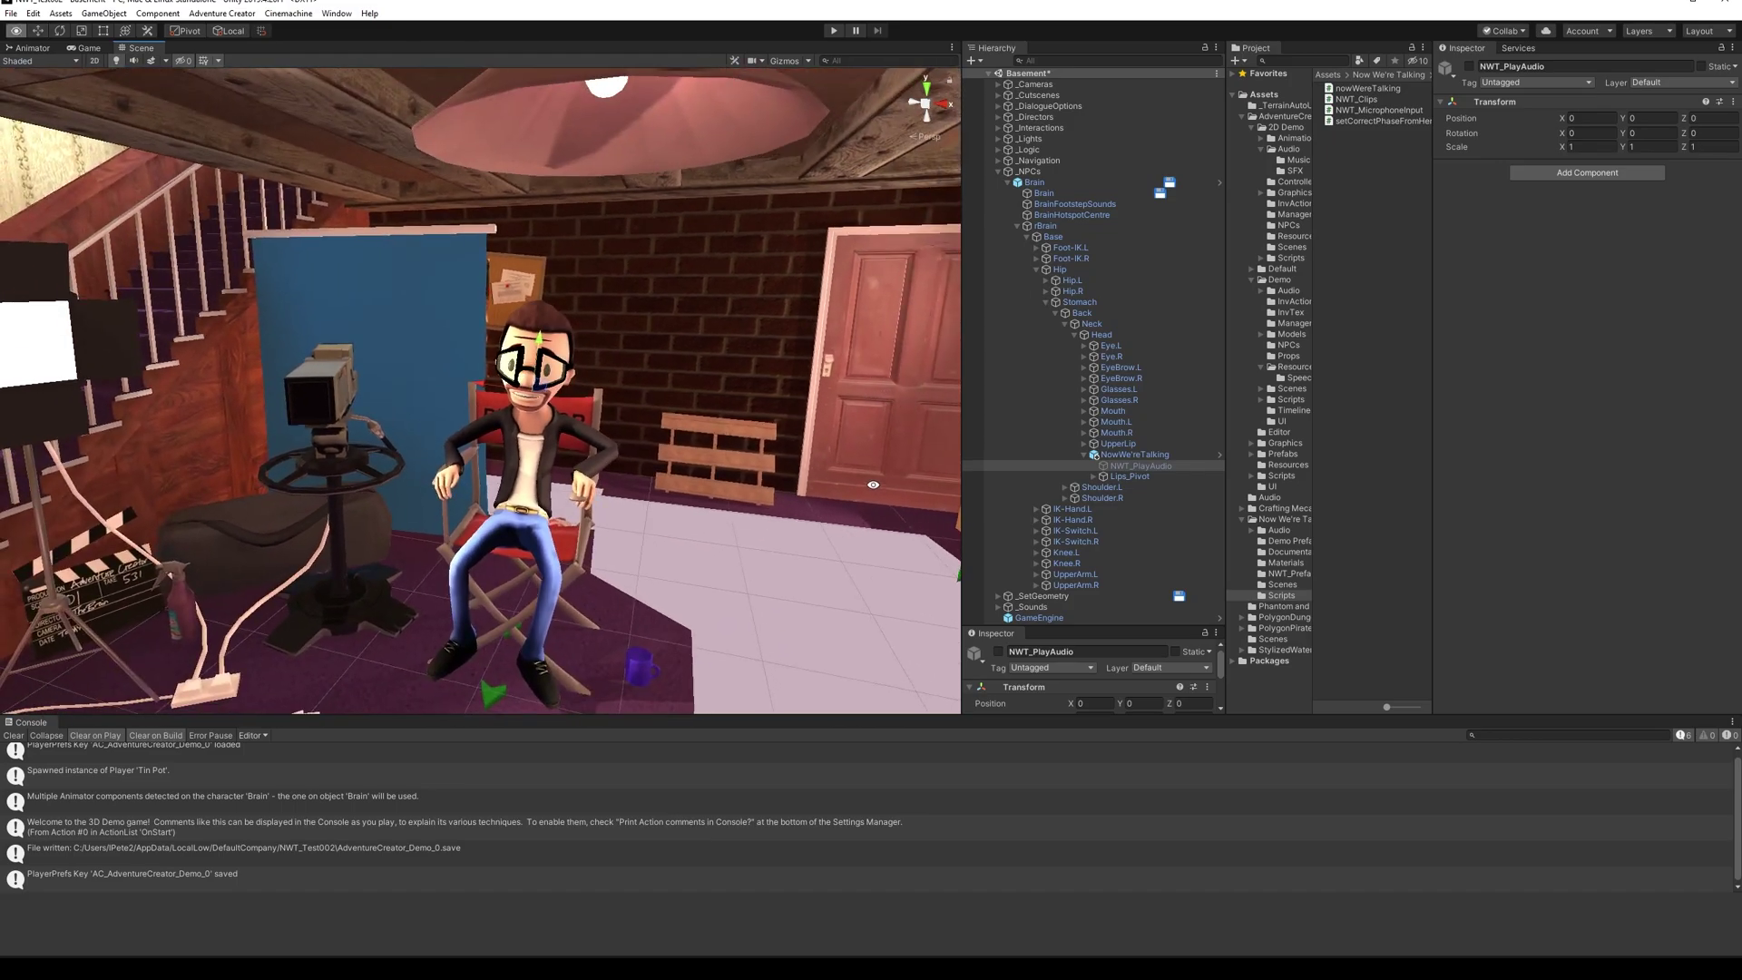
mouse_move(888, 552)
left_mouse_down("alt")
mouse_move(783, 471)
mouse_move(820, 476)
left_mouse_up("alt")
scroll(762, 477, "up", 2)
scroll(782, 544, "up", 4)
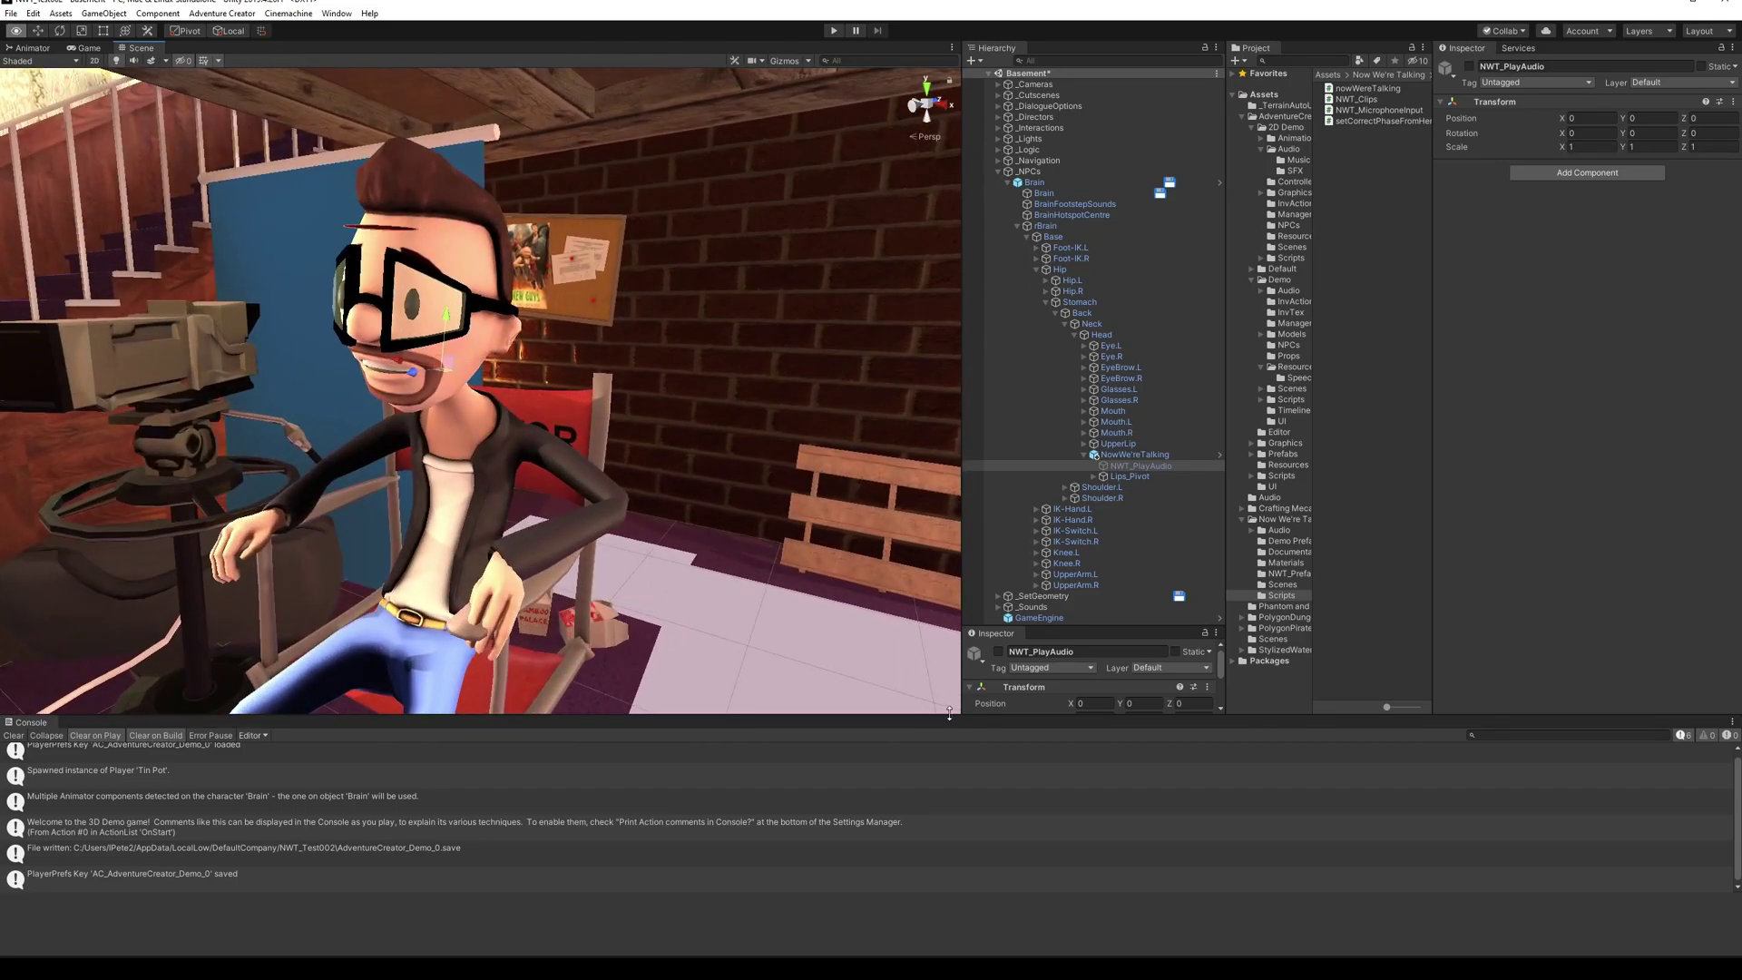
scroll(829, 649, "up", 2)
left_click_drag(829, 649, 846, 631, "alt")
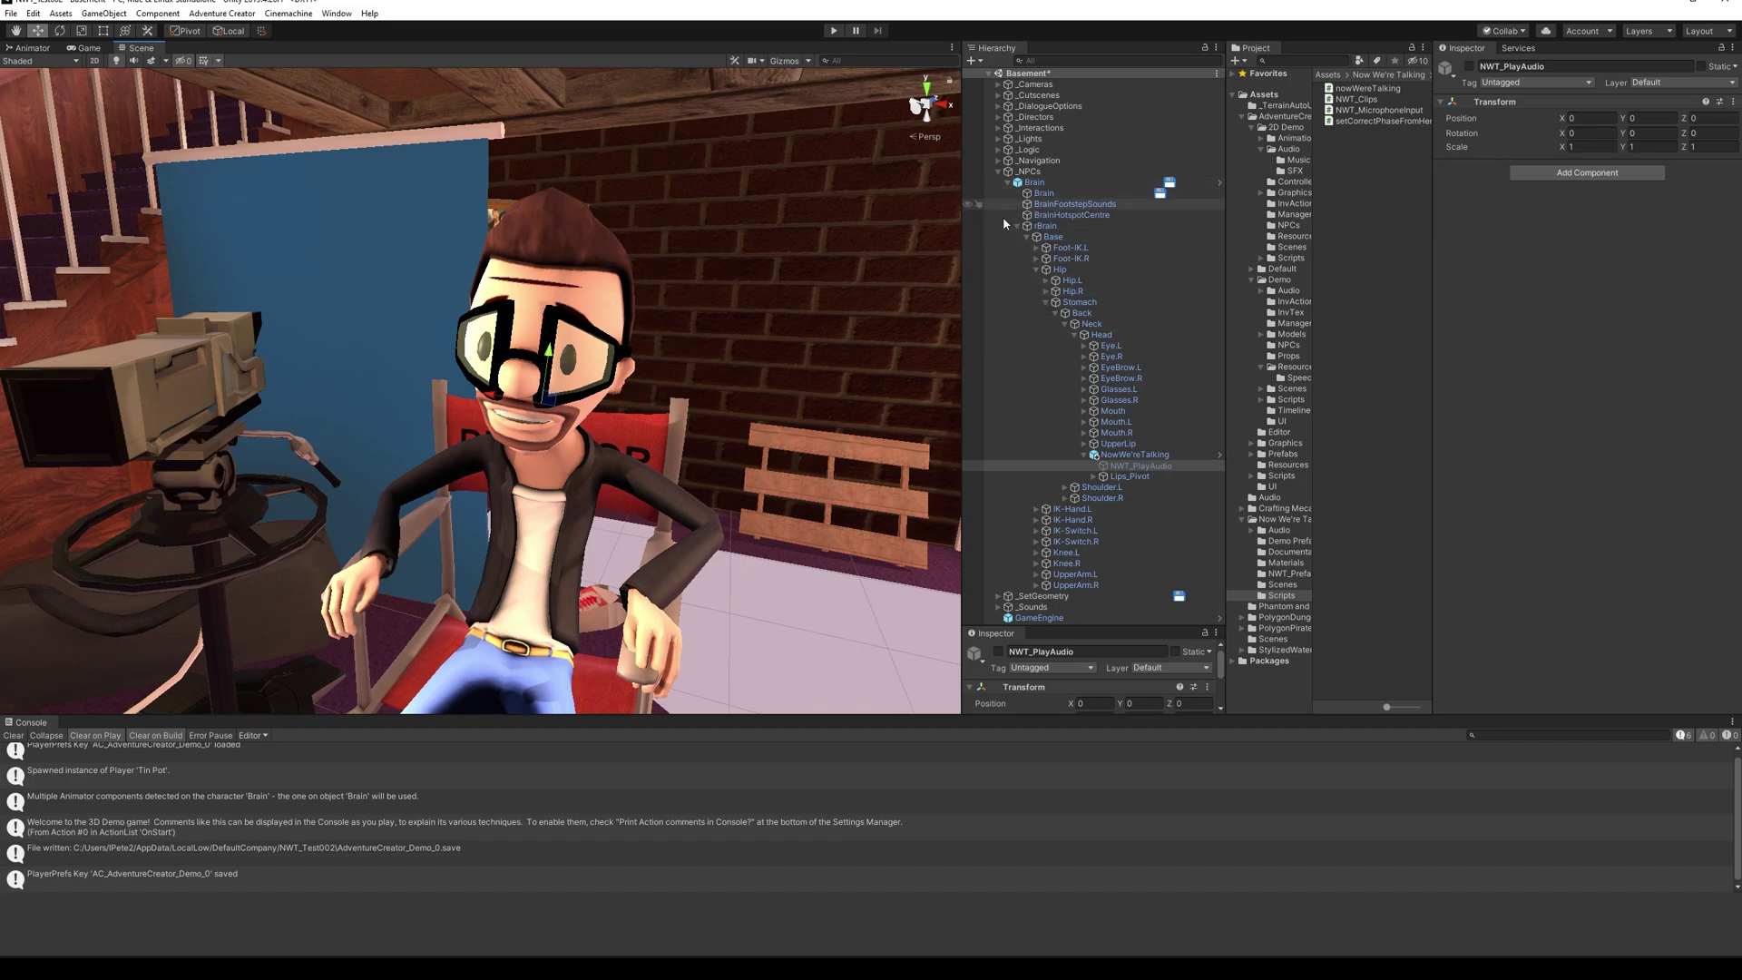
Step: Toggle NowWe'reTalking's active checkbox off and back on, then view Lips_Pivot and Brain's NPC component
left_click(1160, 452)
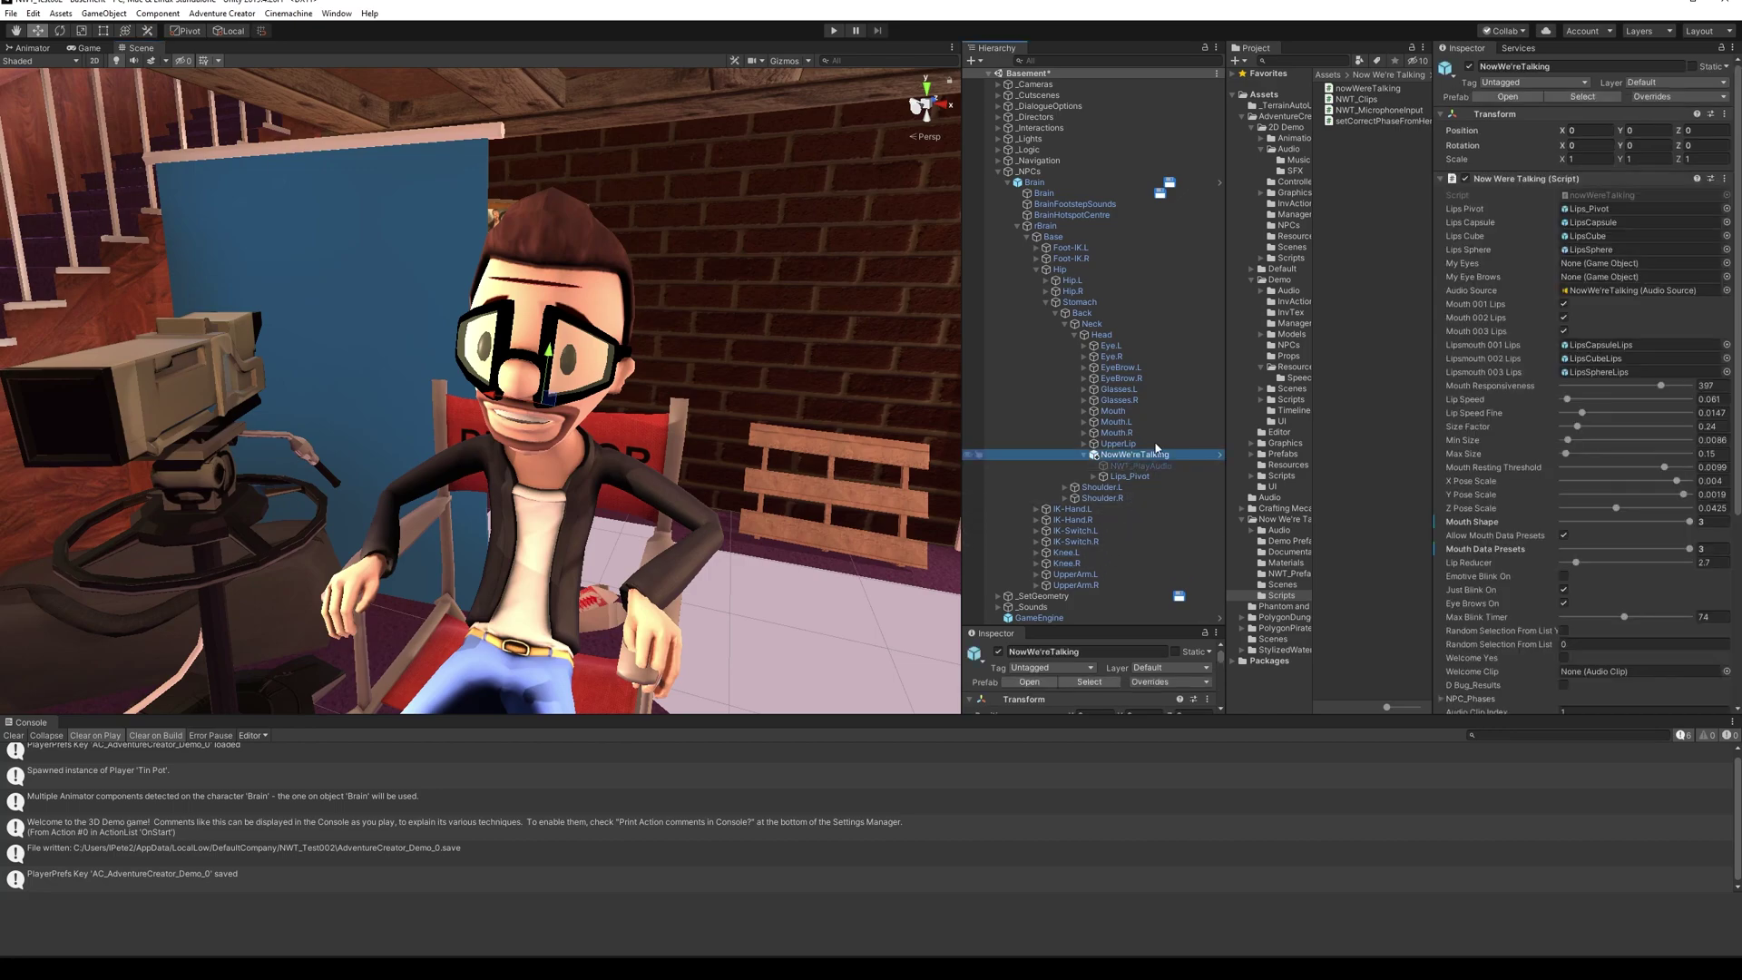
left_click(1468, 67)
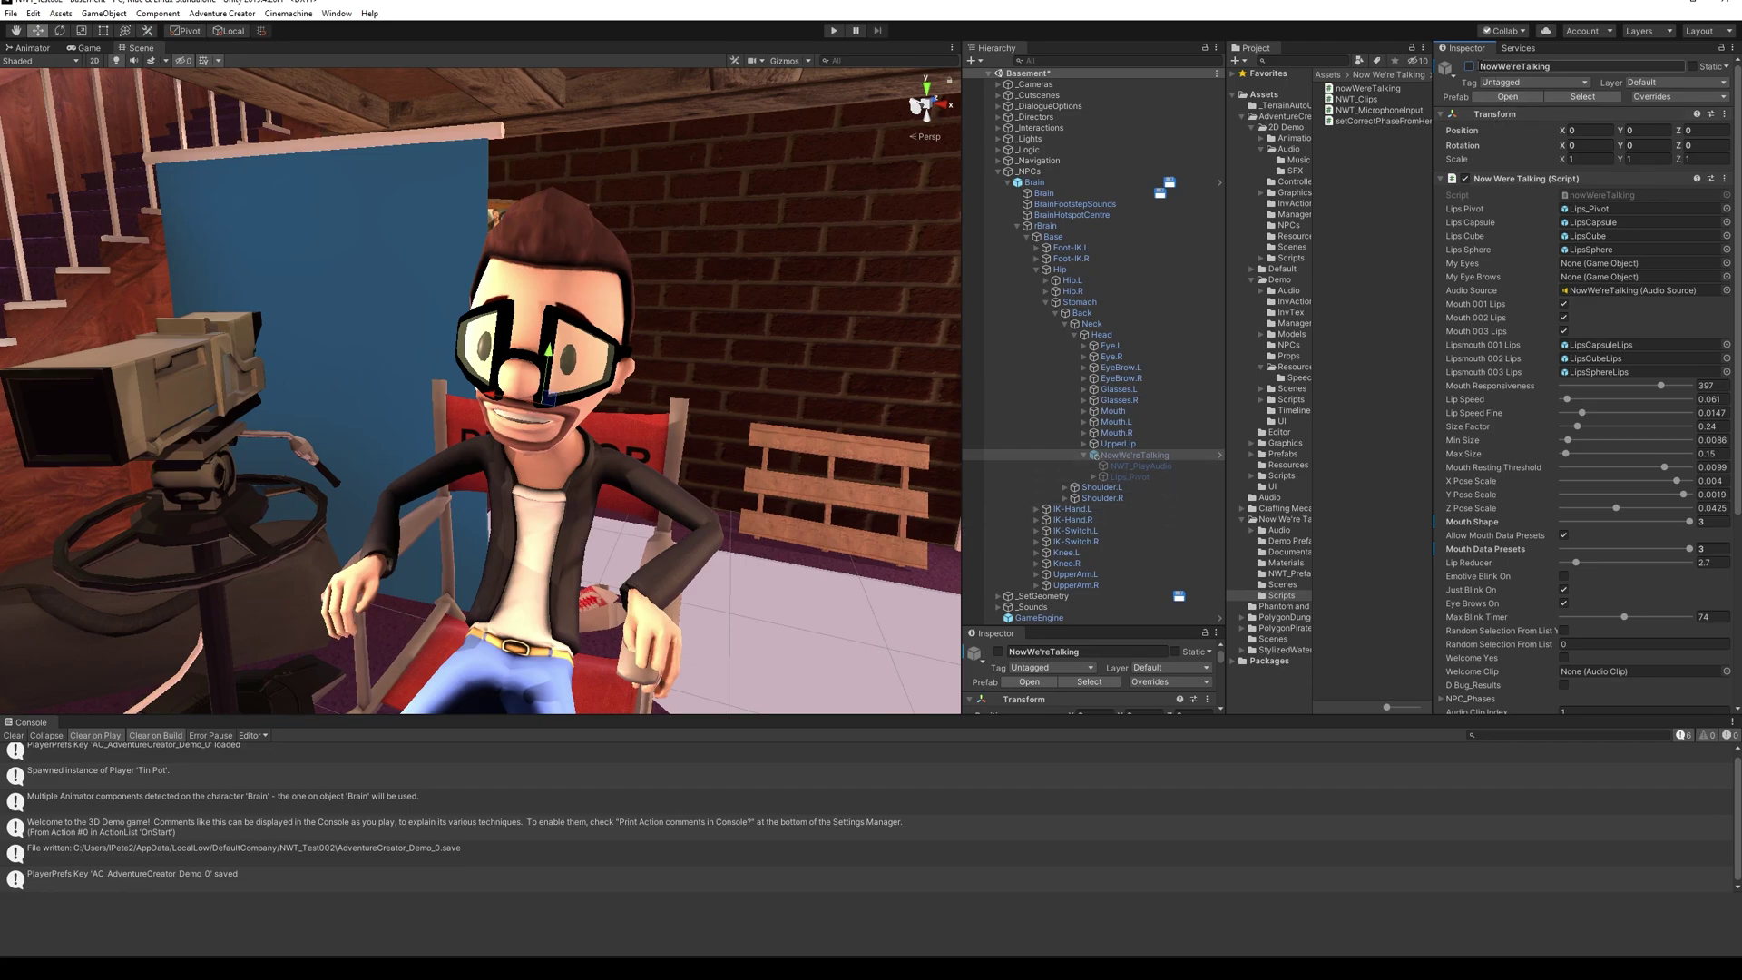
left_click(1469, 66)
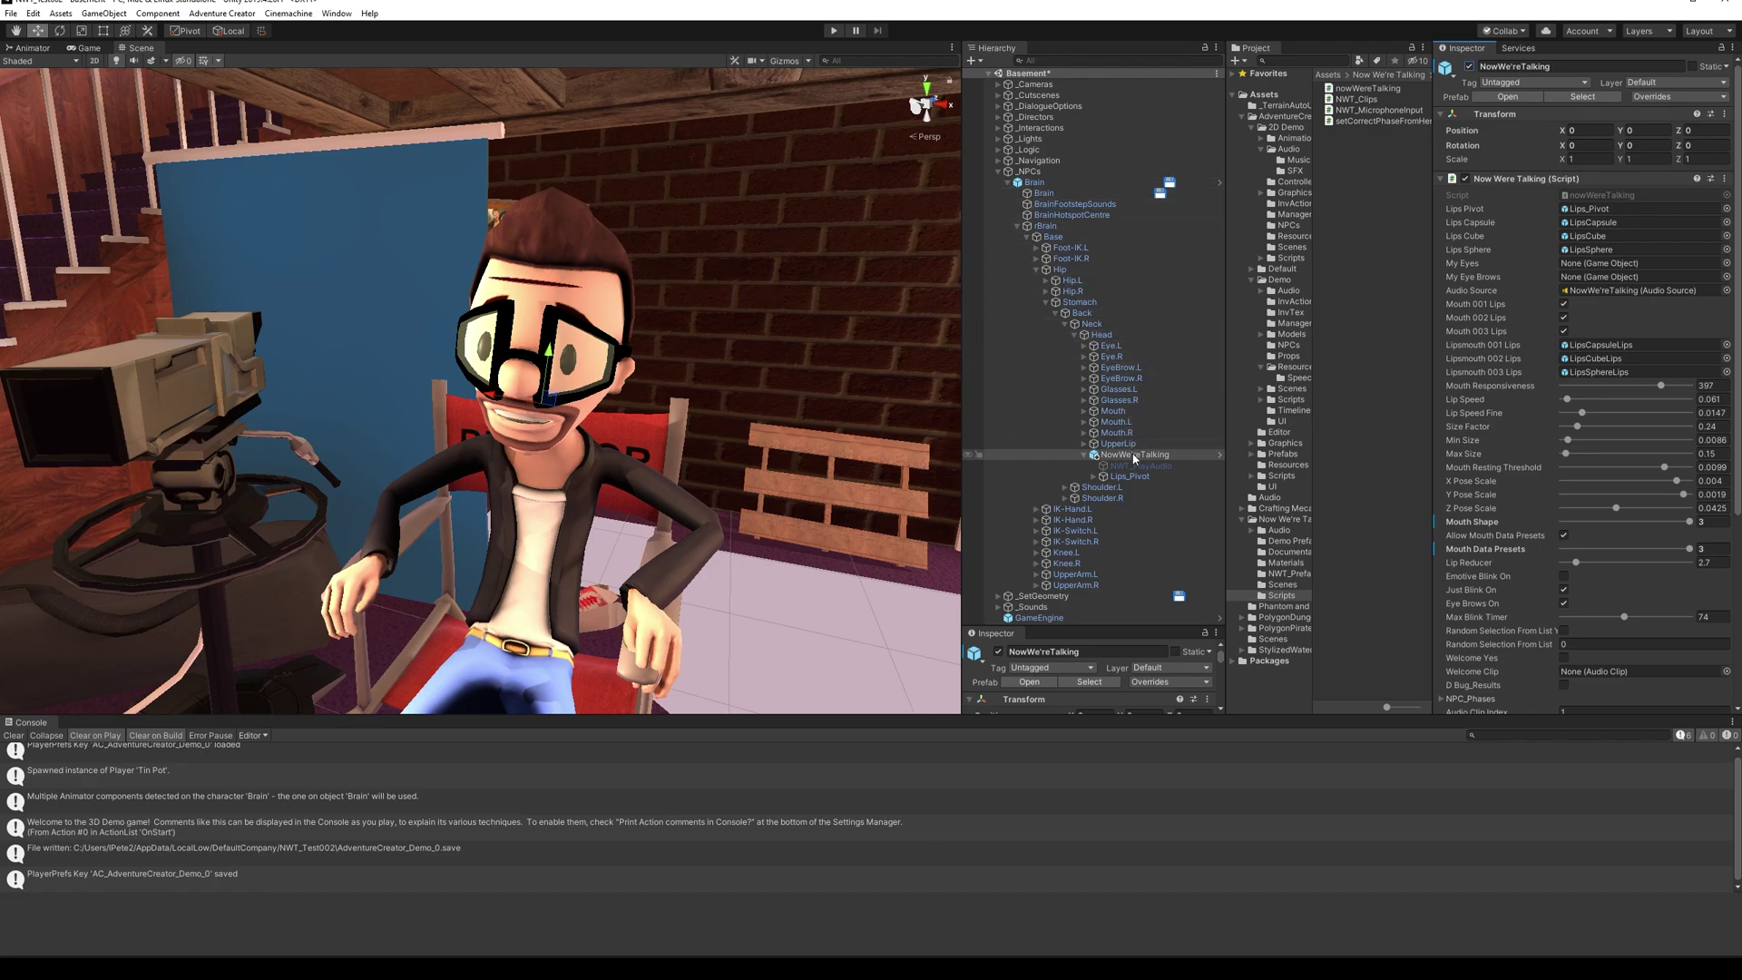
left_click(1127, 477)
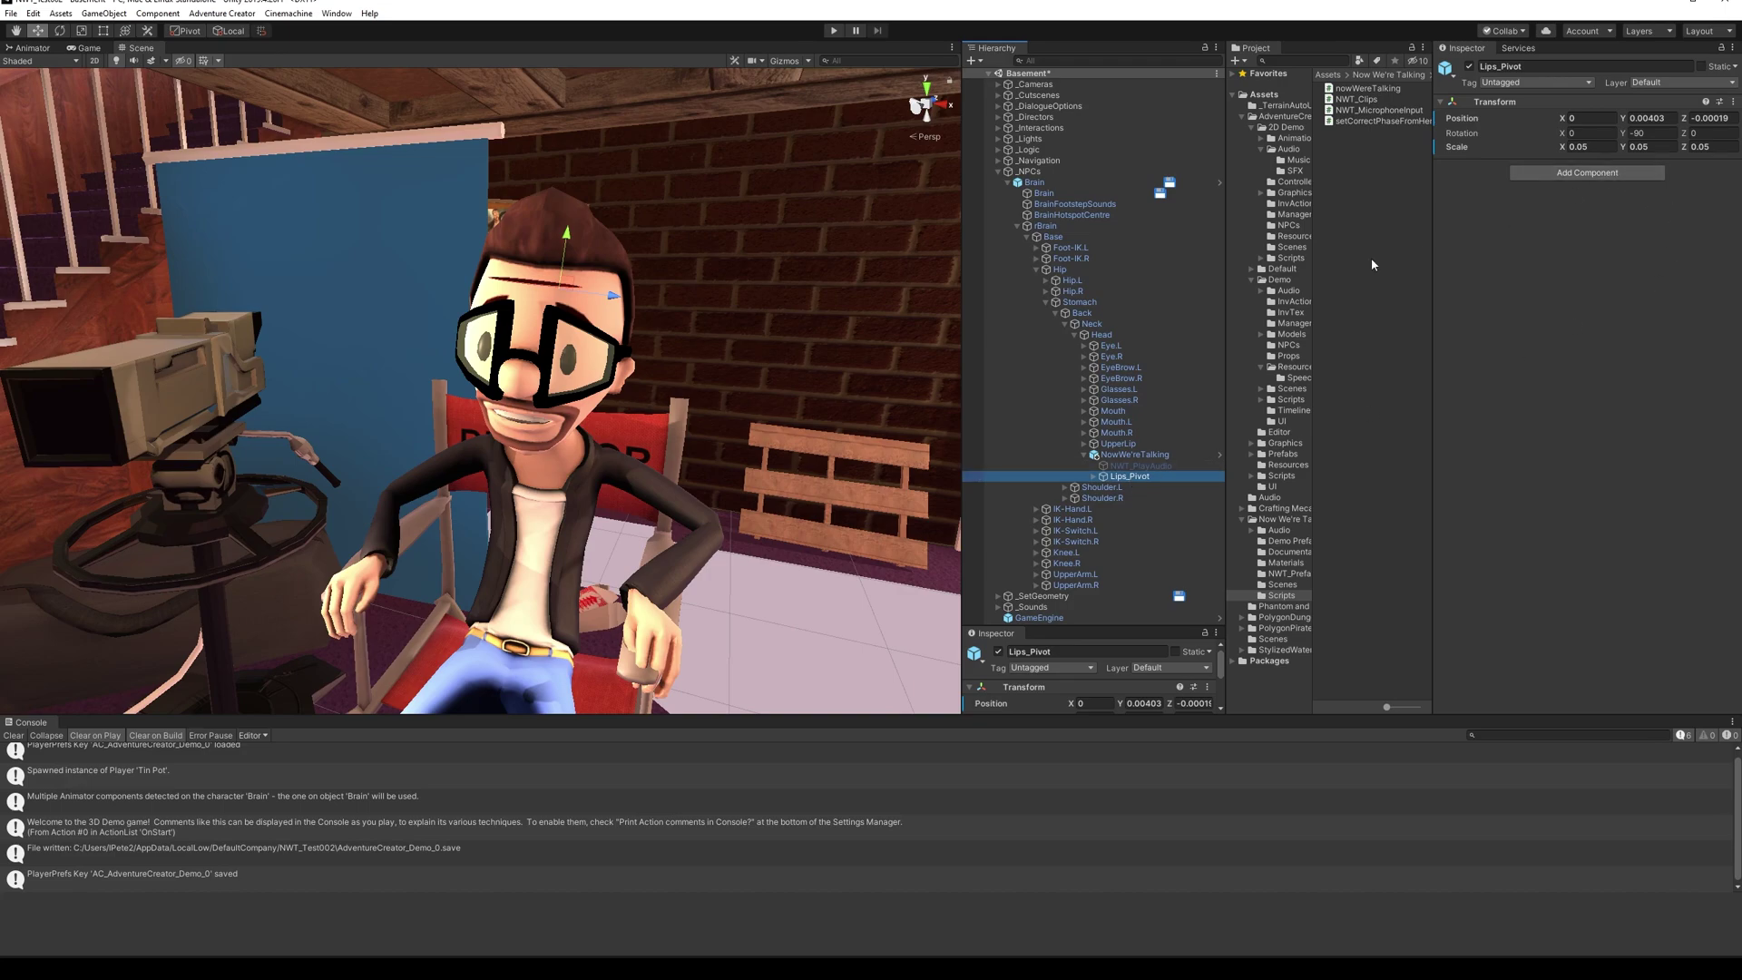
left_click(1037, 183)
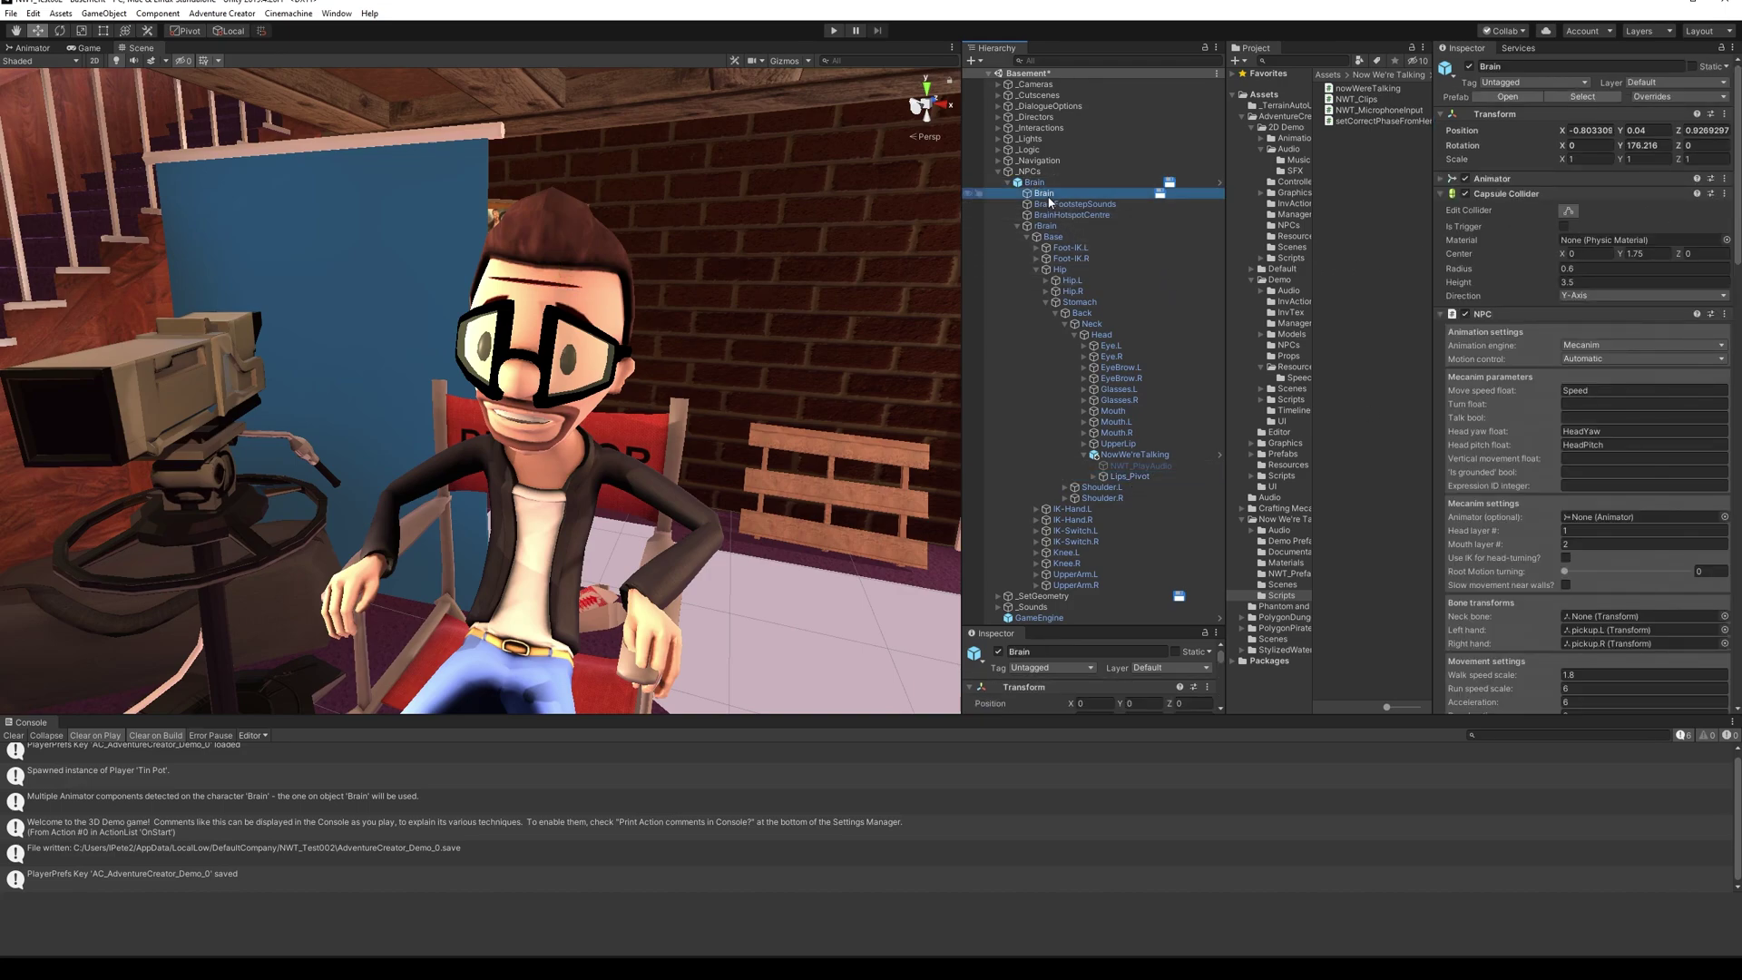
Step: Select the child Brain mesh to view its Skinned Mesh Renderer settings
left_click(1046, 195)
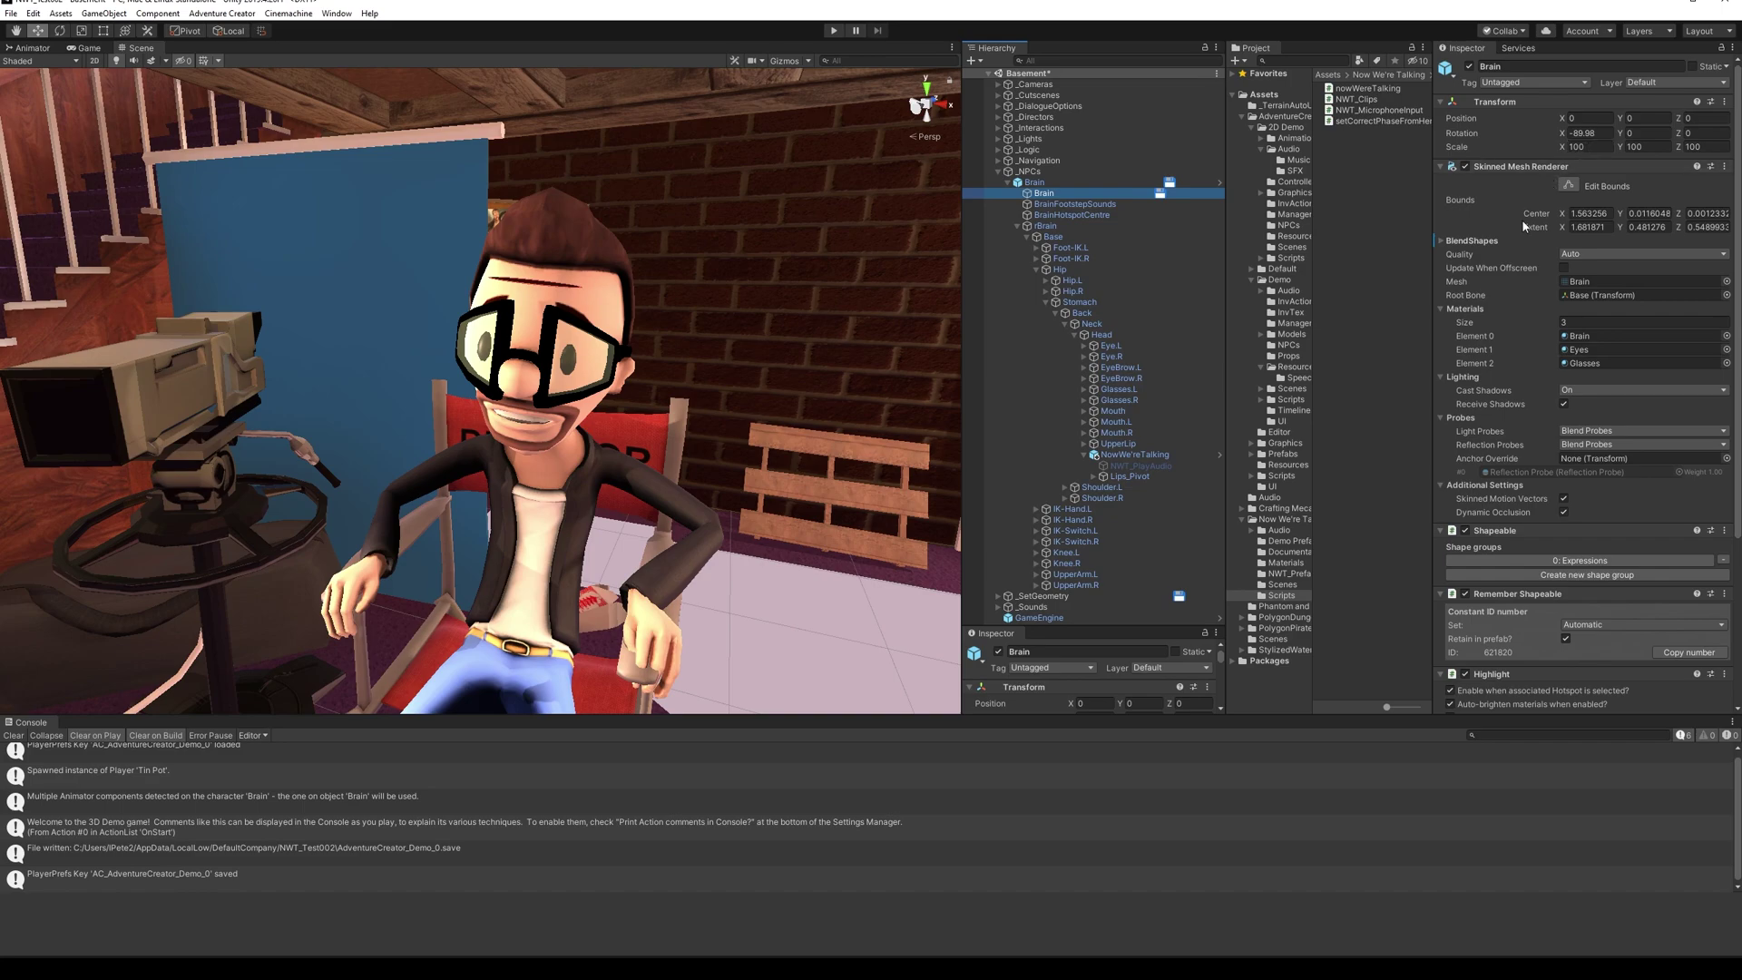
Step: Switch between NowWe'reTalking and Lips_Pivot, ending on Lips_Pivot's transform (Y rotation -90, scale 0.05)
left_click(1147, 456)
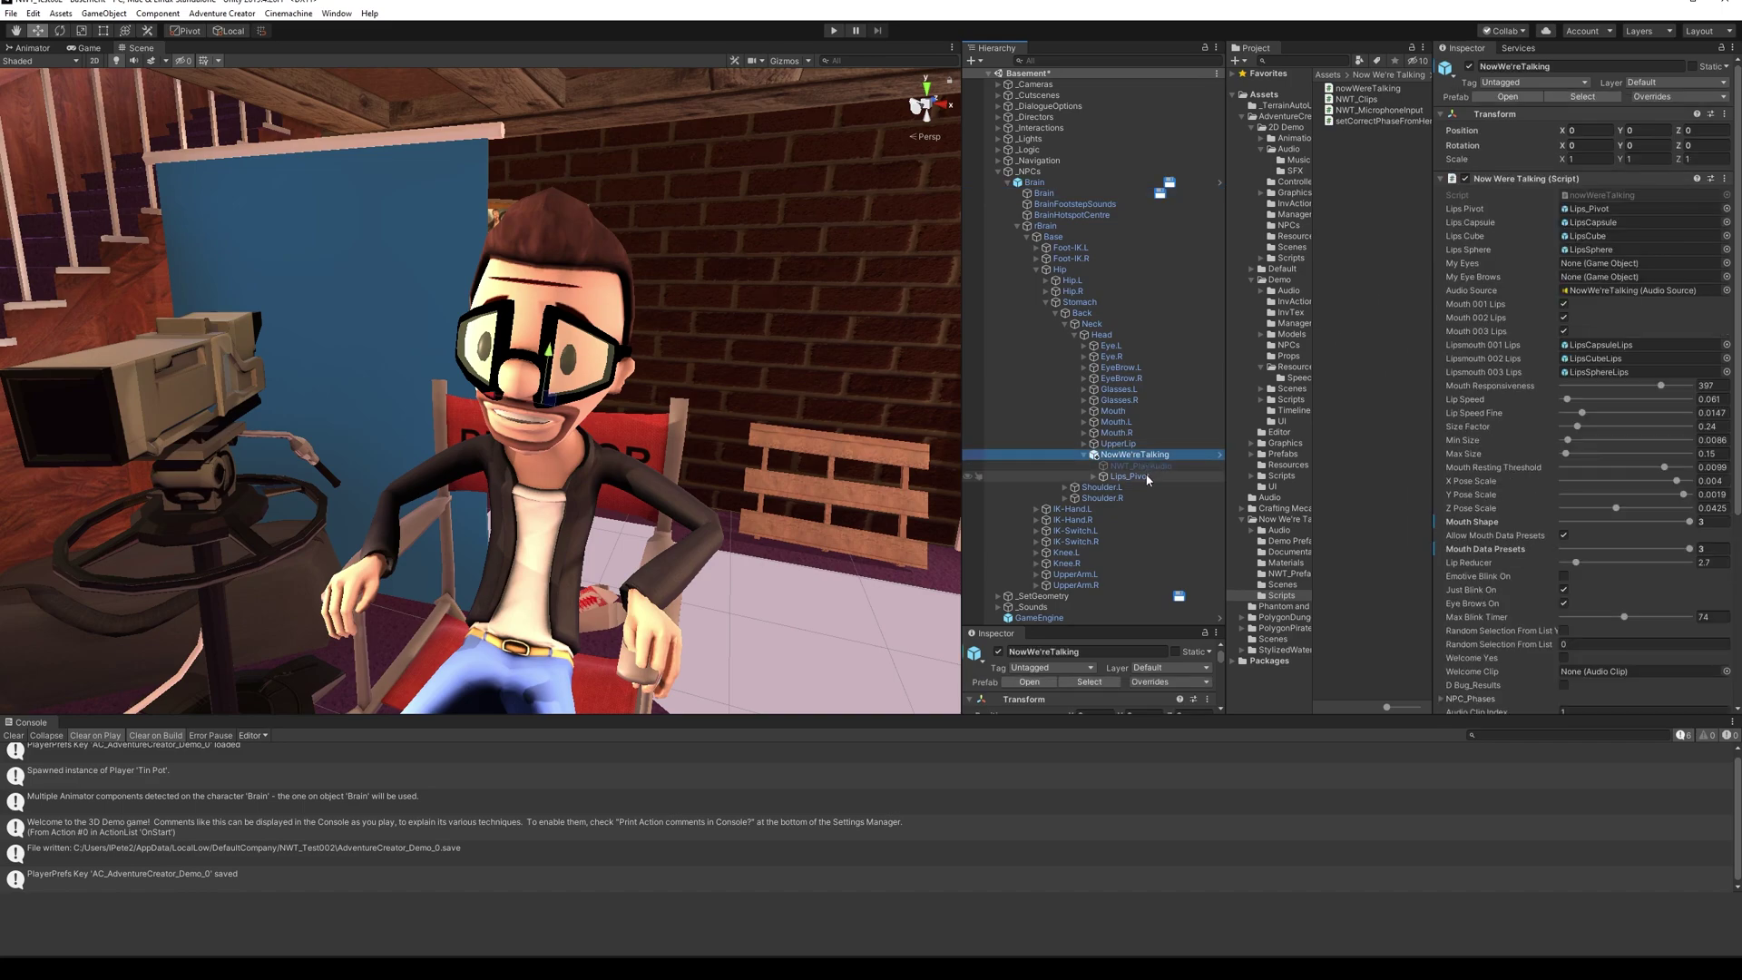
left_click(1132, 476)
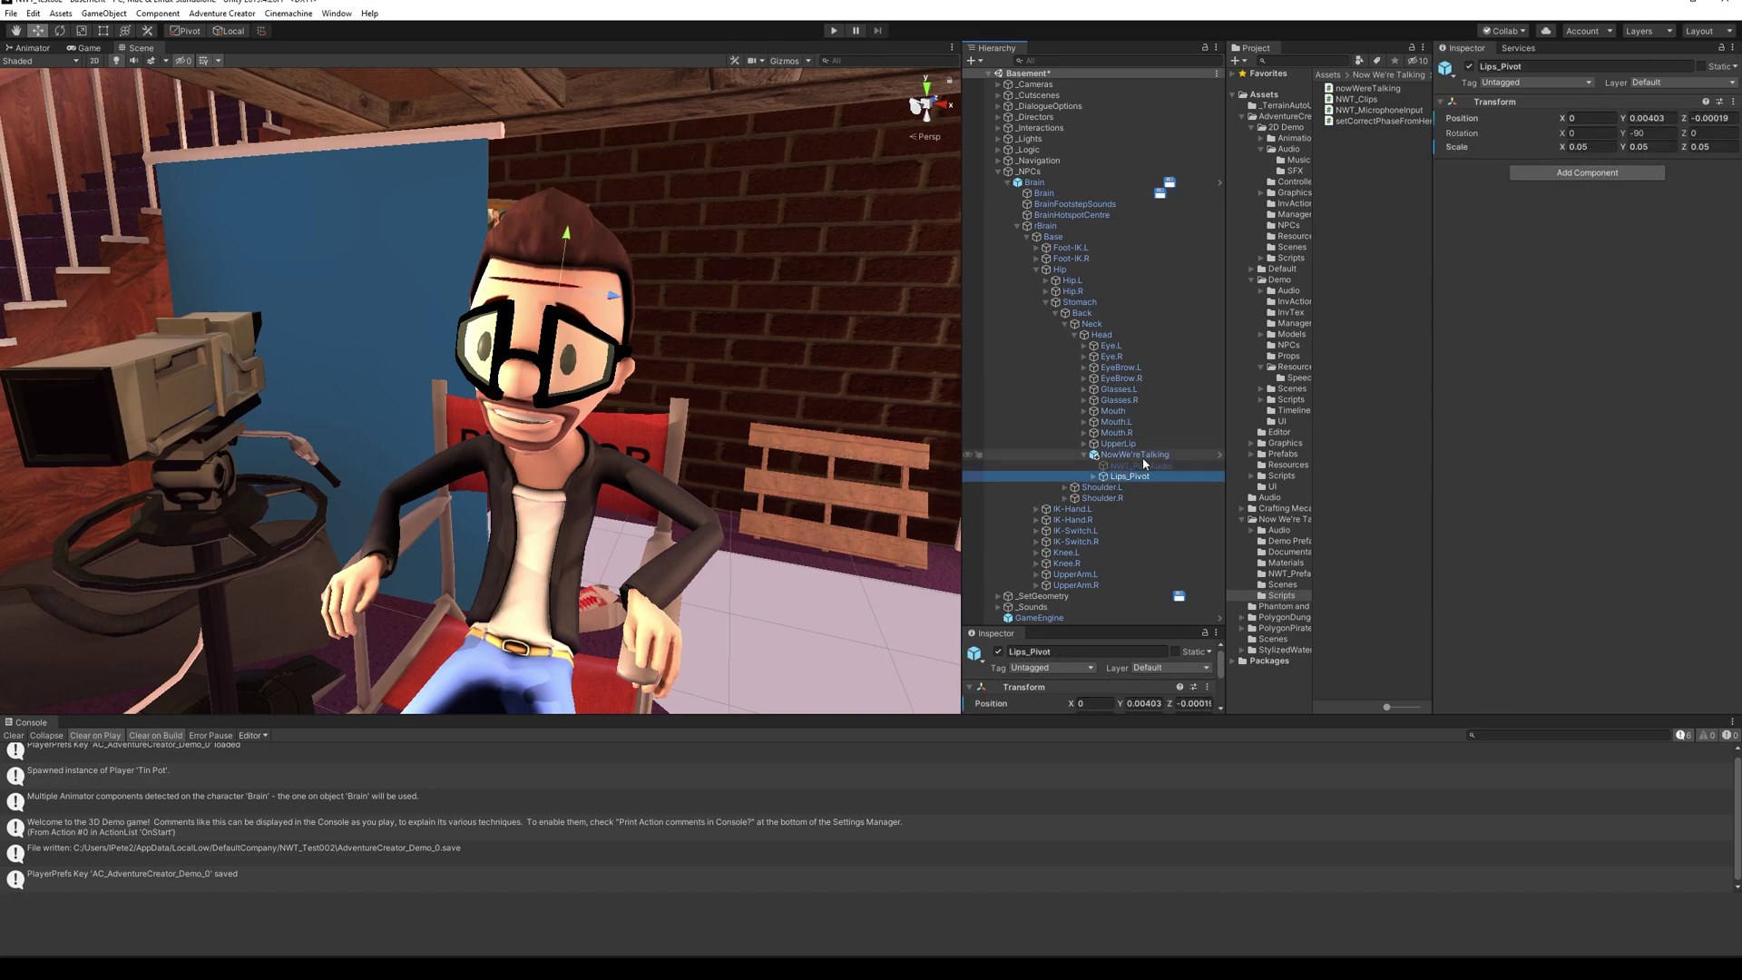
left_click(1143, 454)
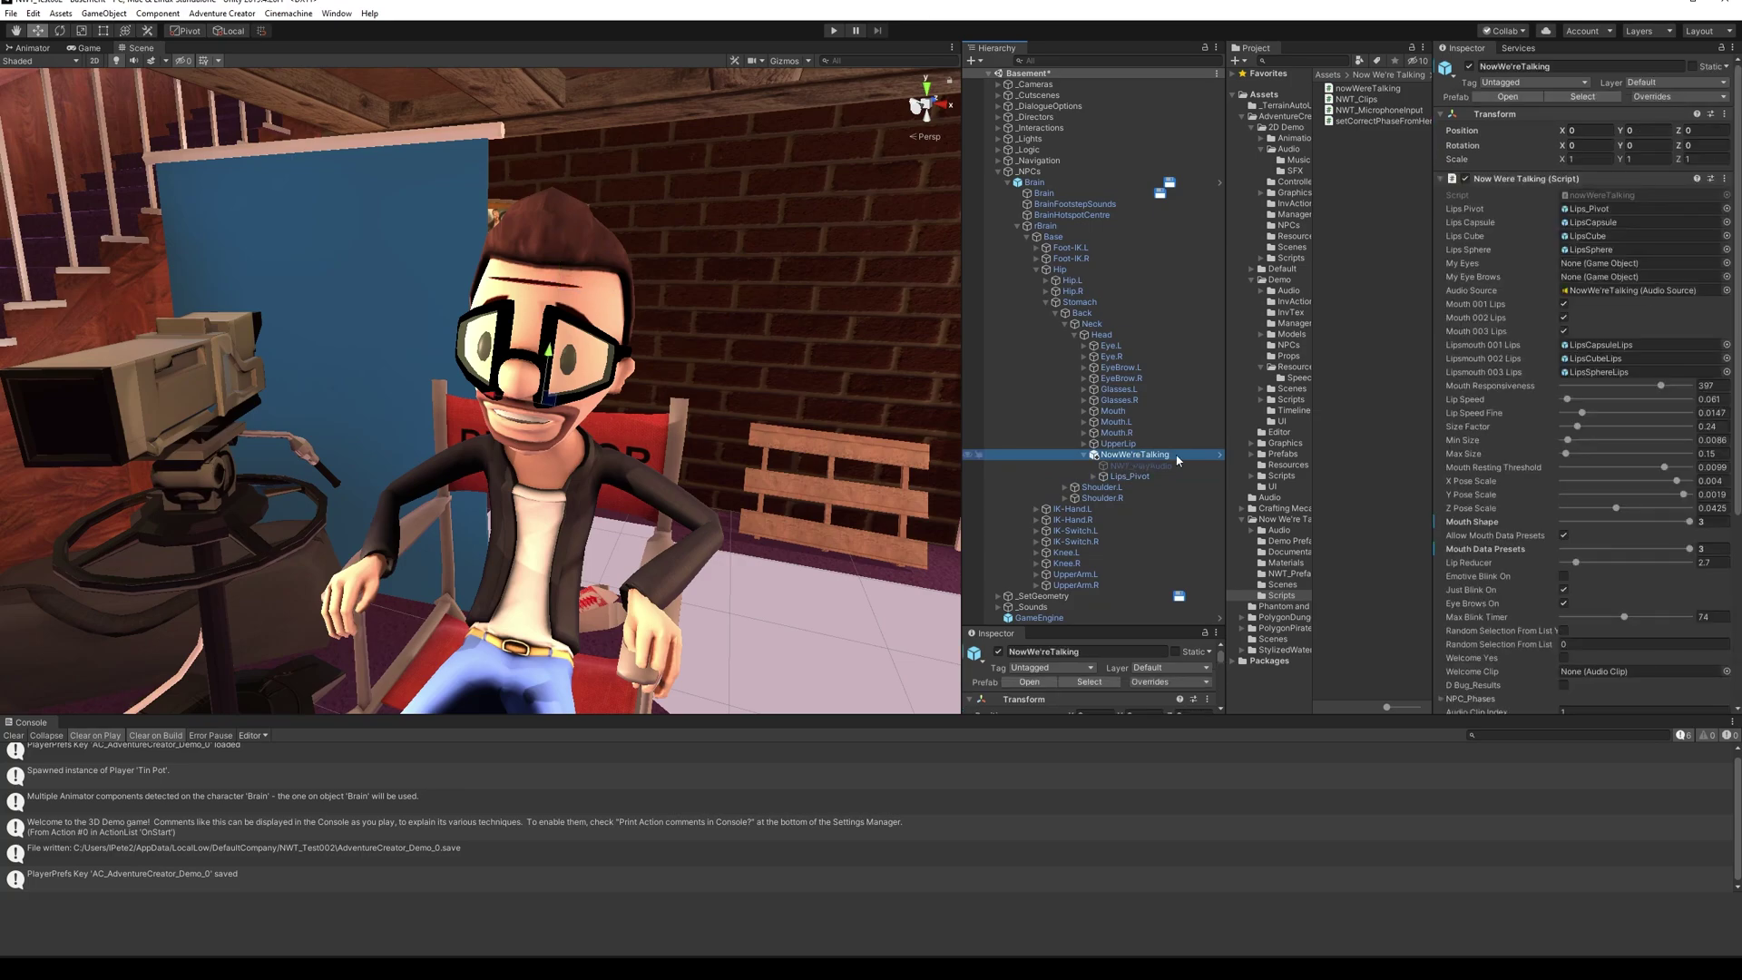
left_click(1133, 476)
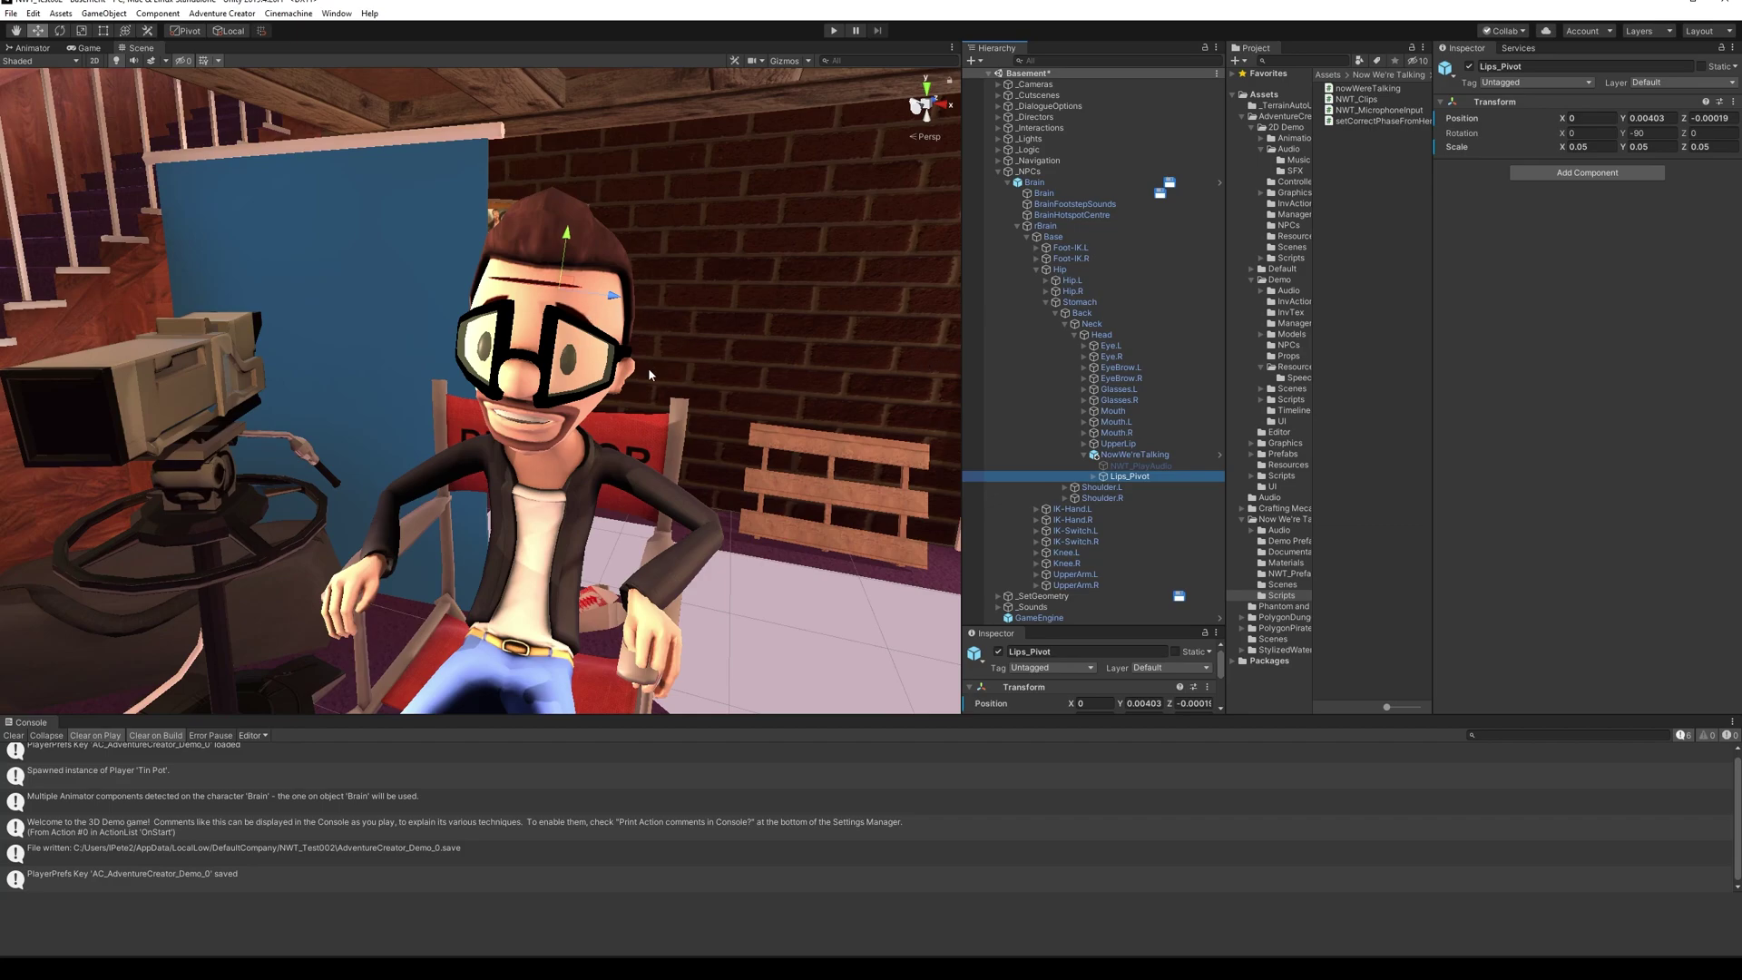
right_click_drag(648, 373, 657, 388)
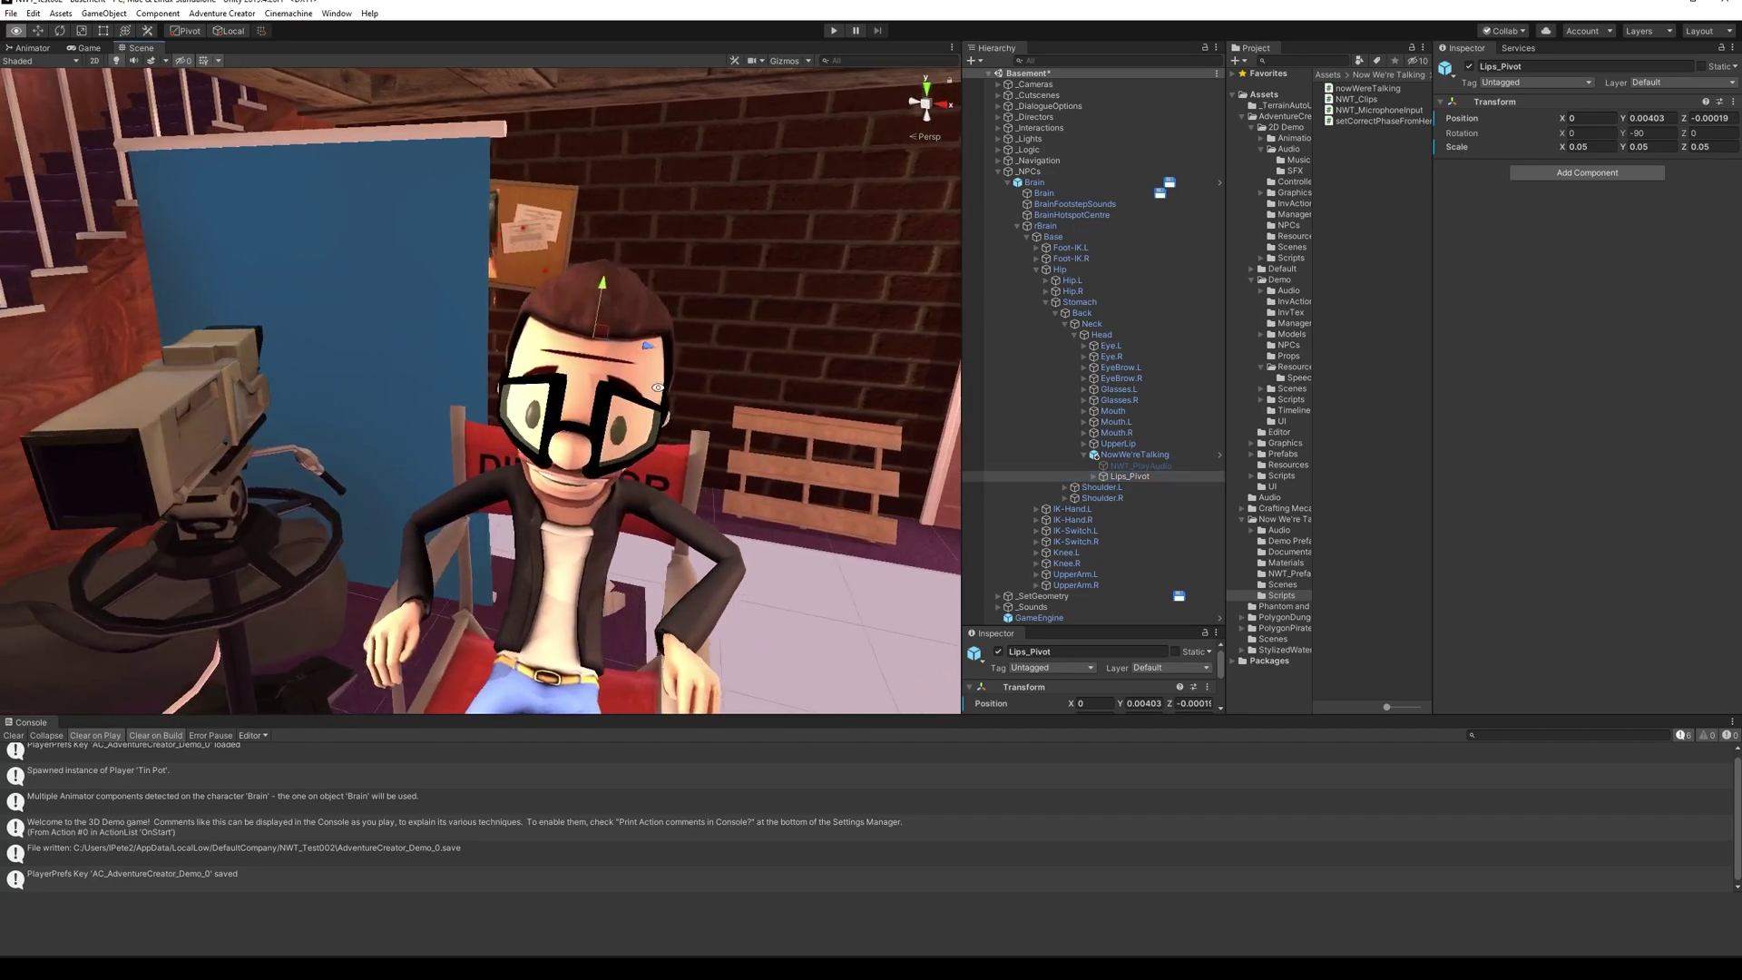
mouse_move(656, 388)
right_mouse_down()
mouse_move(501, 396)
mouse_move(671, 391)
mouse_move(640, 372)
right_mouse_up()
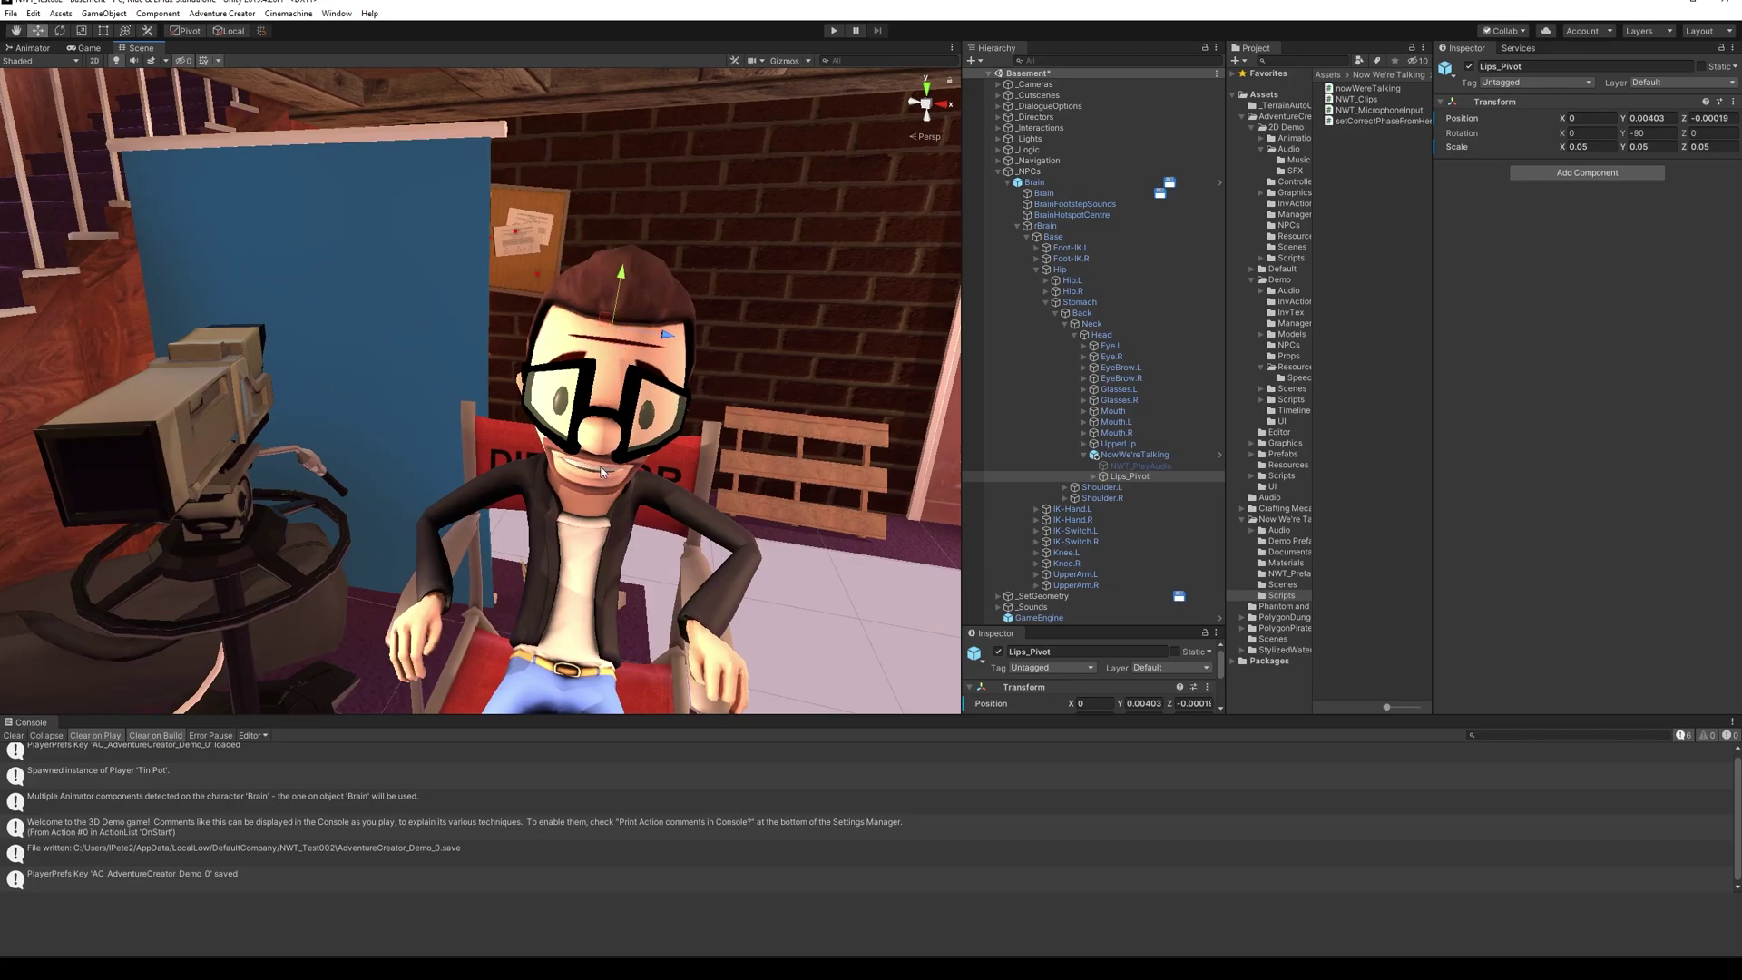
right_click_drag(602, 471, 677, 426)
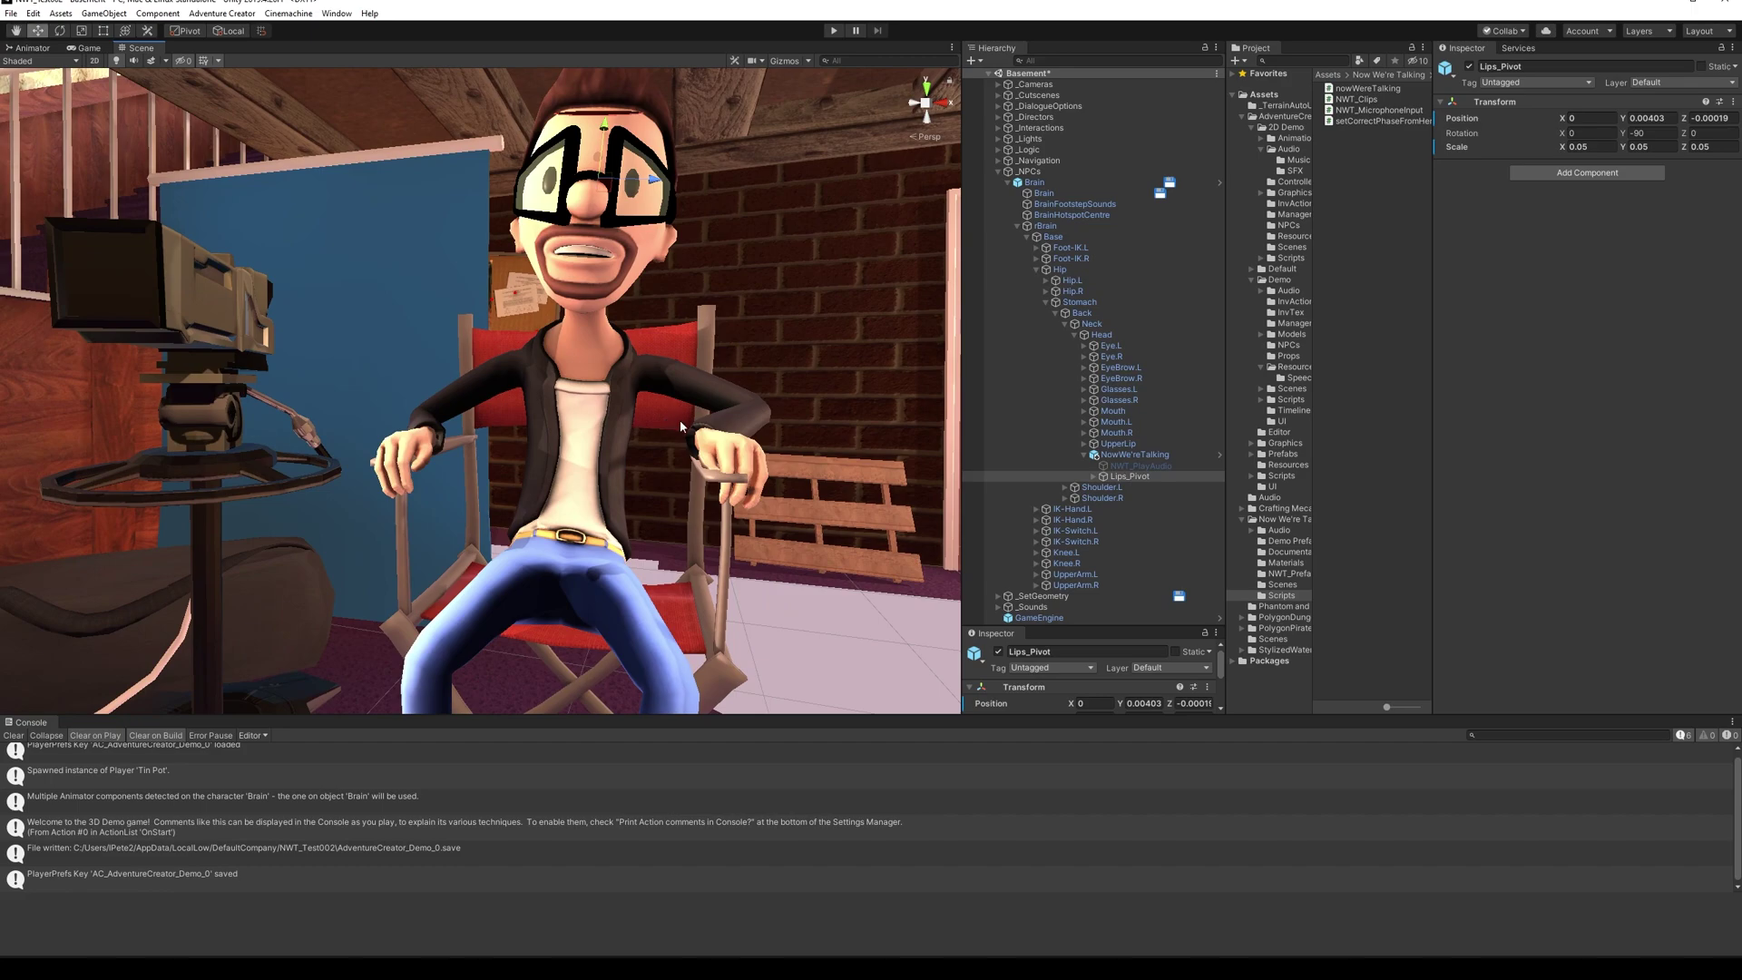
mouse_move(677, 426)
right_mouse_down()
mouse_move(706, 349)
mouse_move(743, 449)
right_mouse_up()
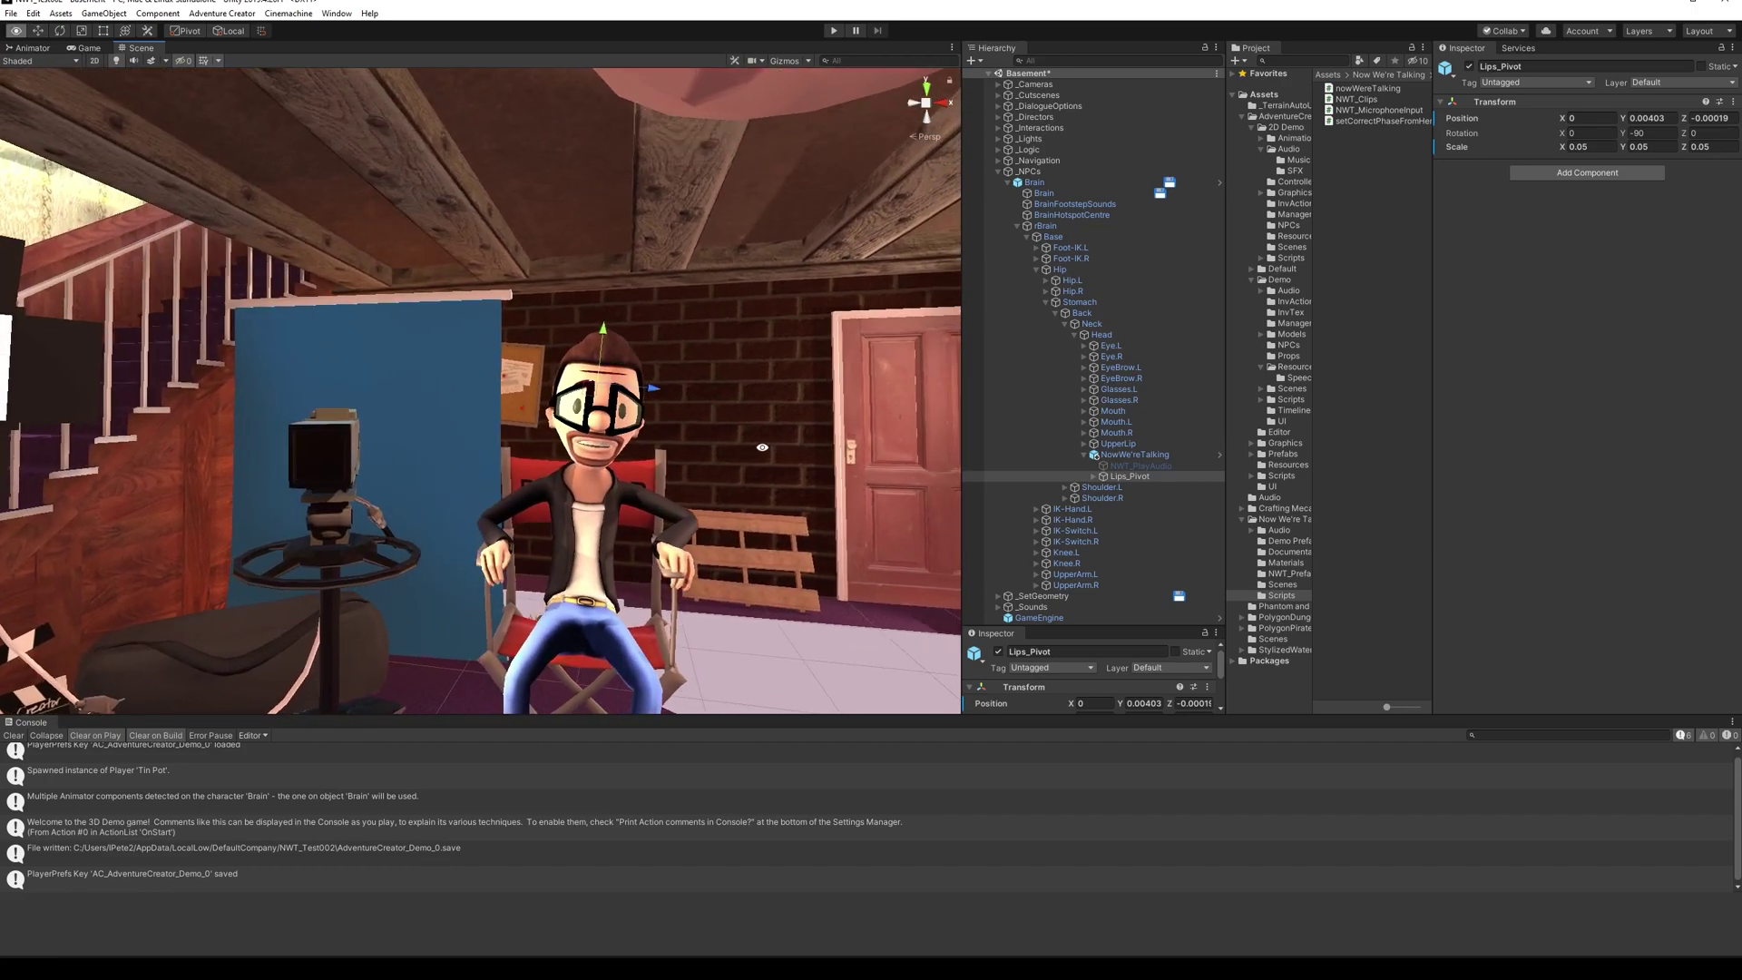
right_click_drag(639, 491, 657, 501)
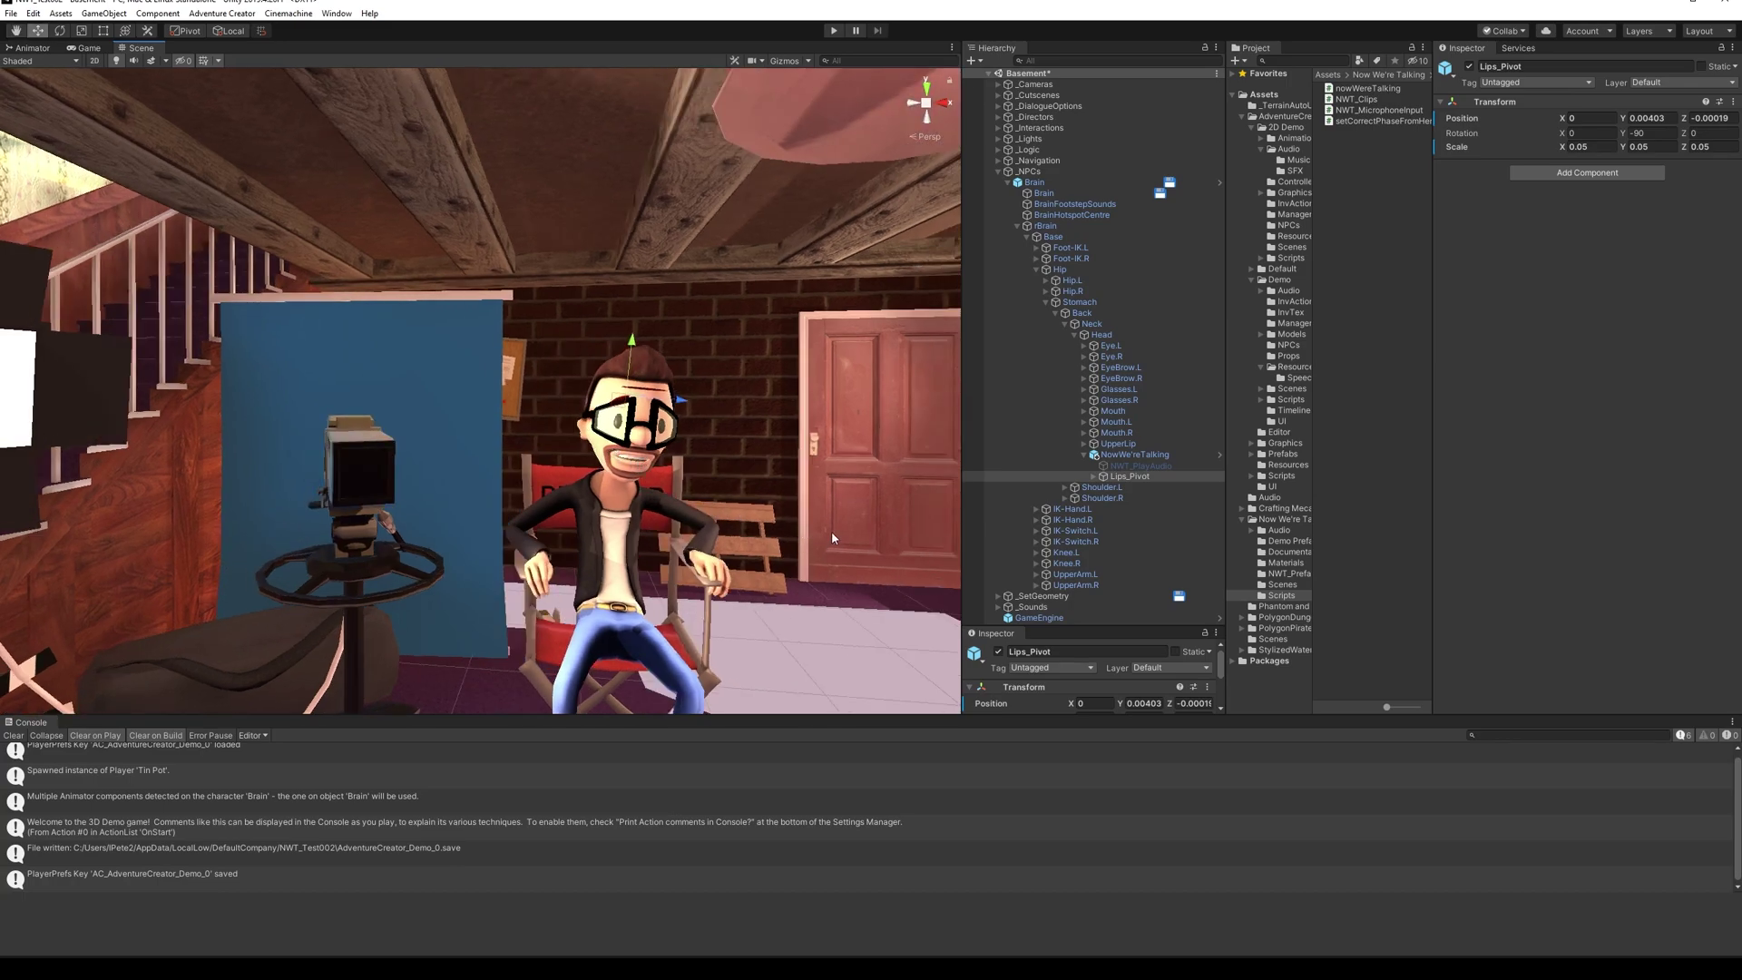
right_click_drag(831, 533, 851, 622)
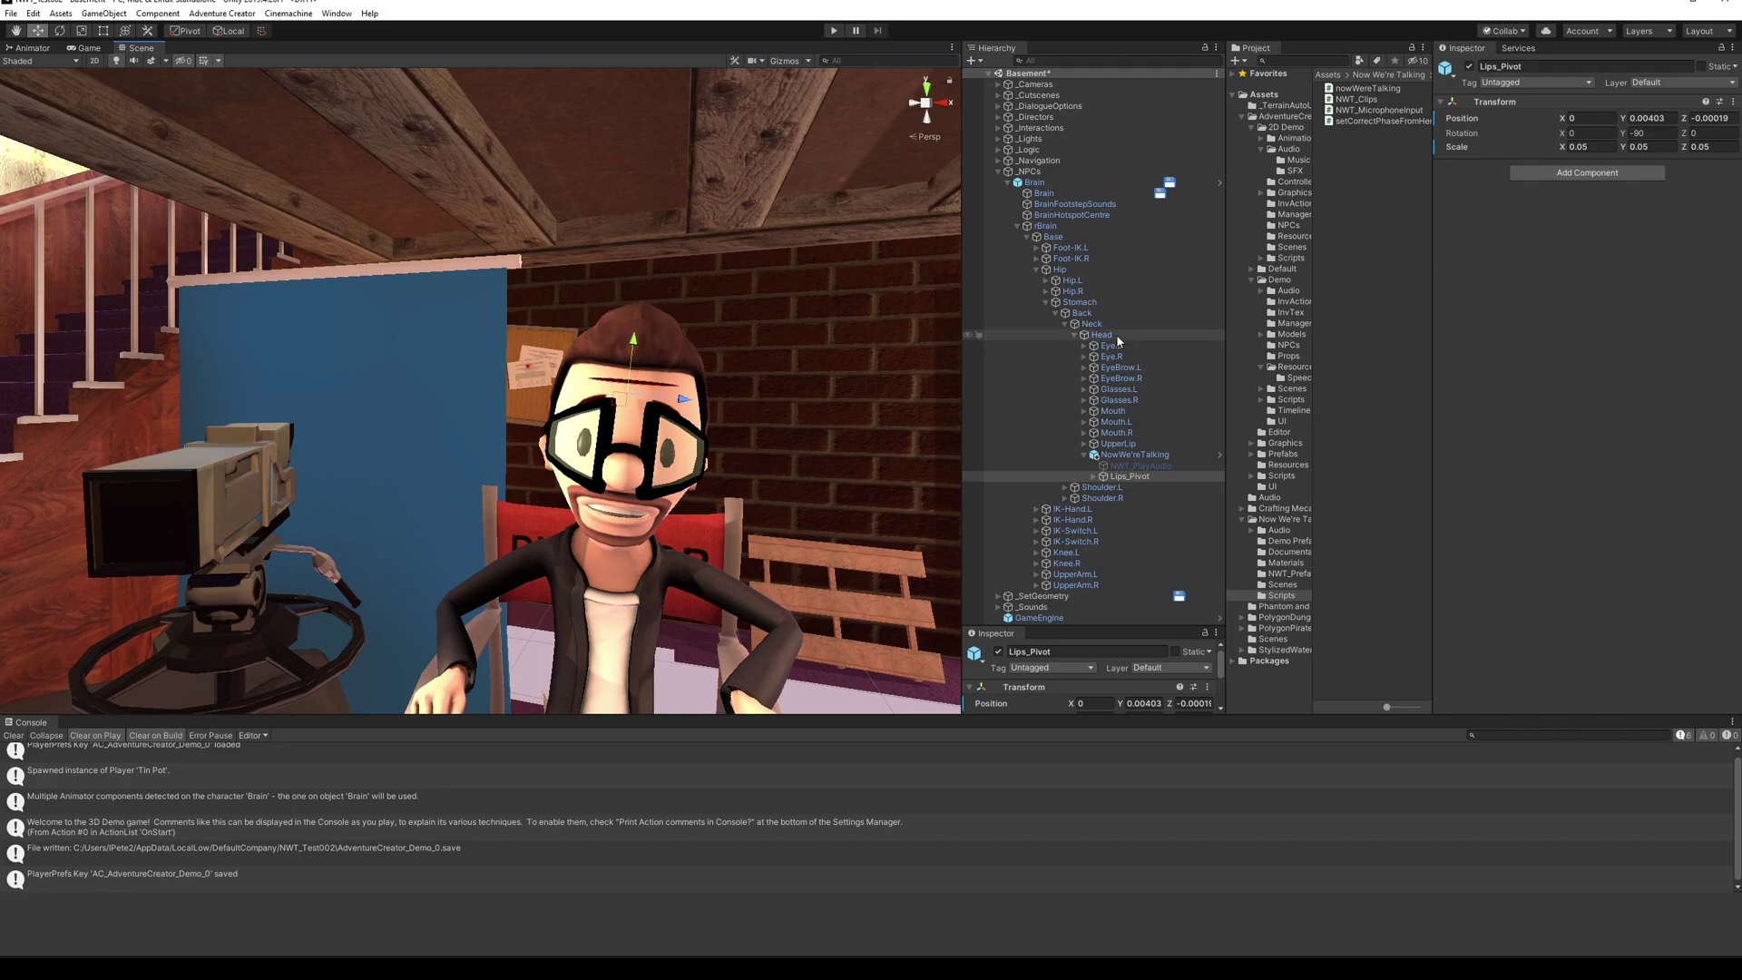
left_click(1136, 453)
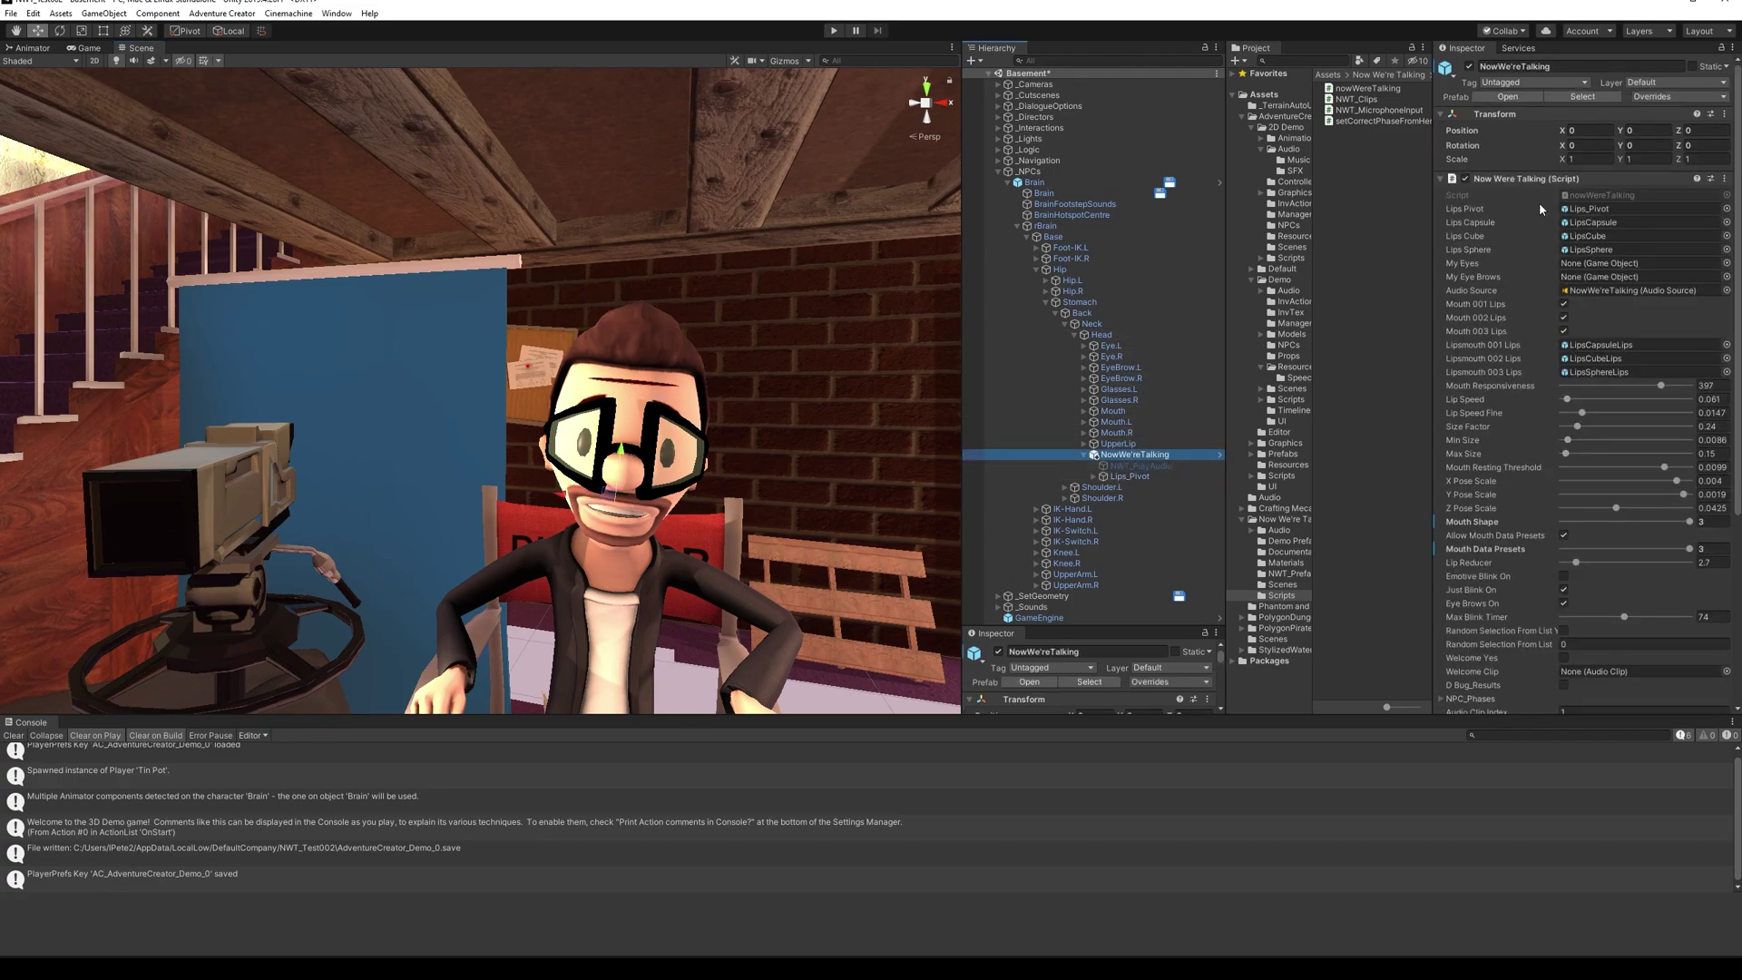
scroll(1581, 455, "down", 5)
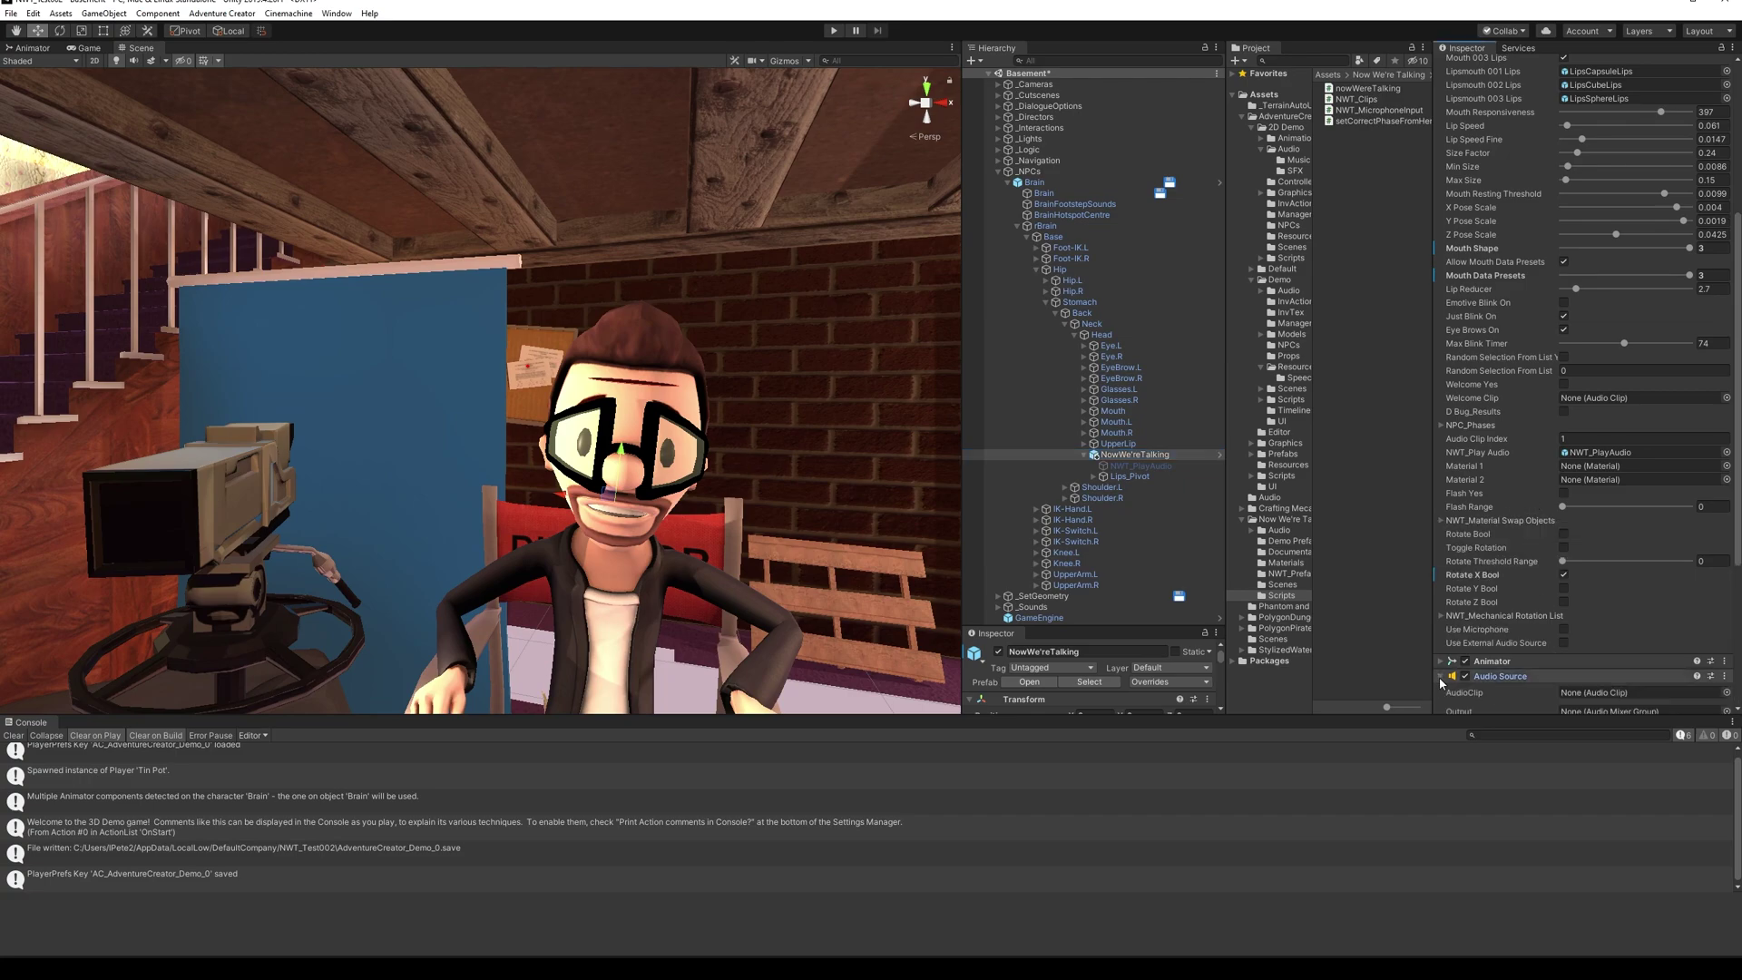
scroll(1561, 651, "down", 5)
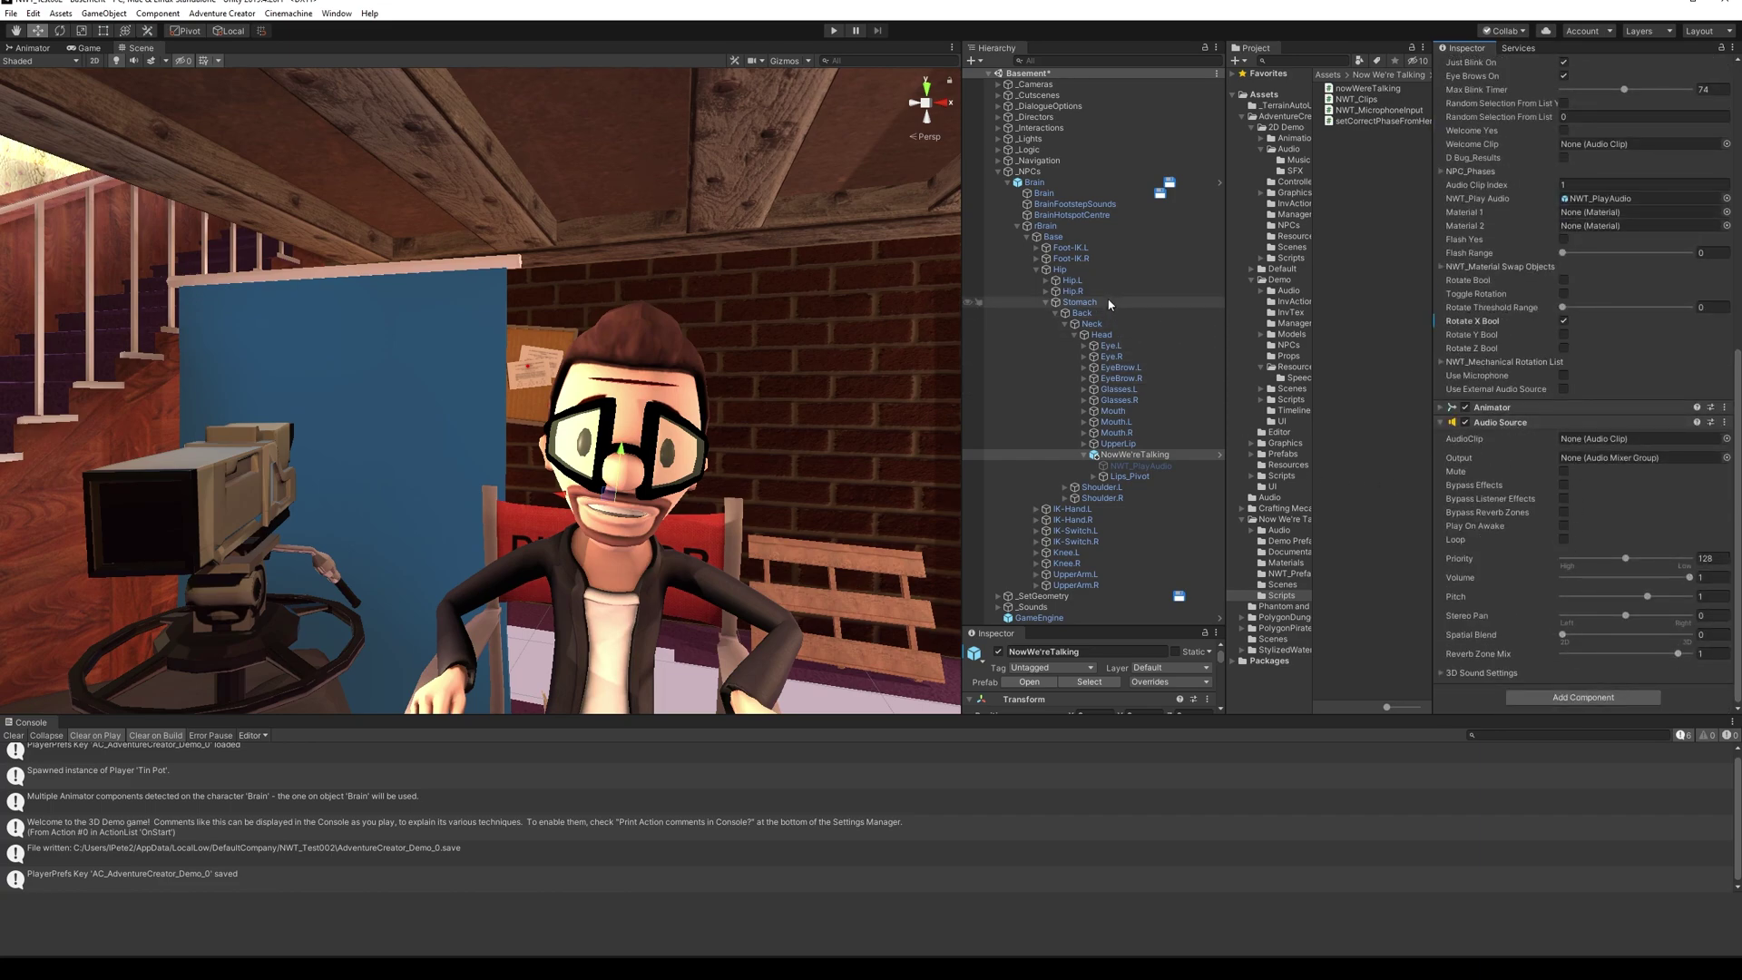
Step: Assign NowWe'reTalking from the Hierarchy as the Brain NPC's Speech AudioSource
left_click(1045, 194)
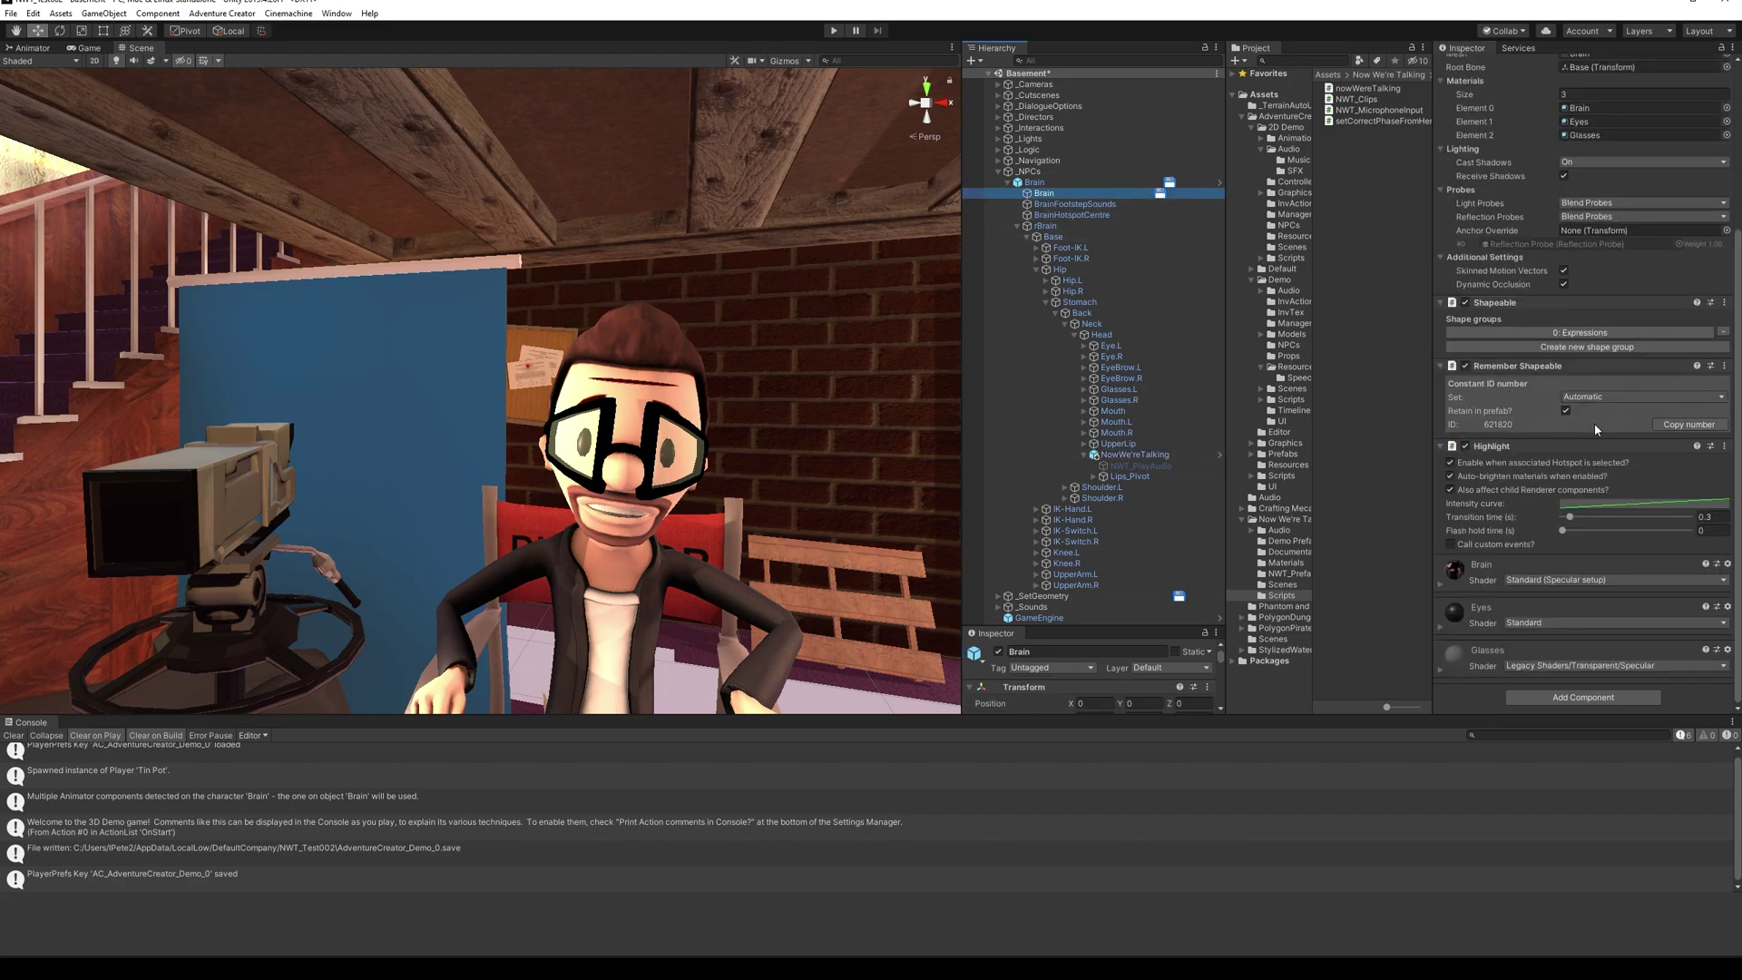
scroll(1595, 424, "up", 5)
left_click(1037, 184)
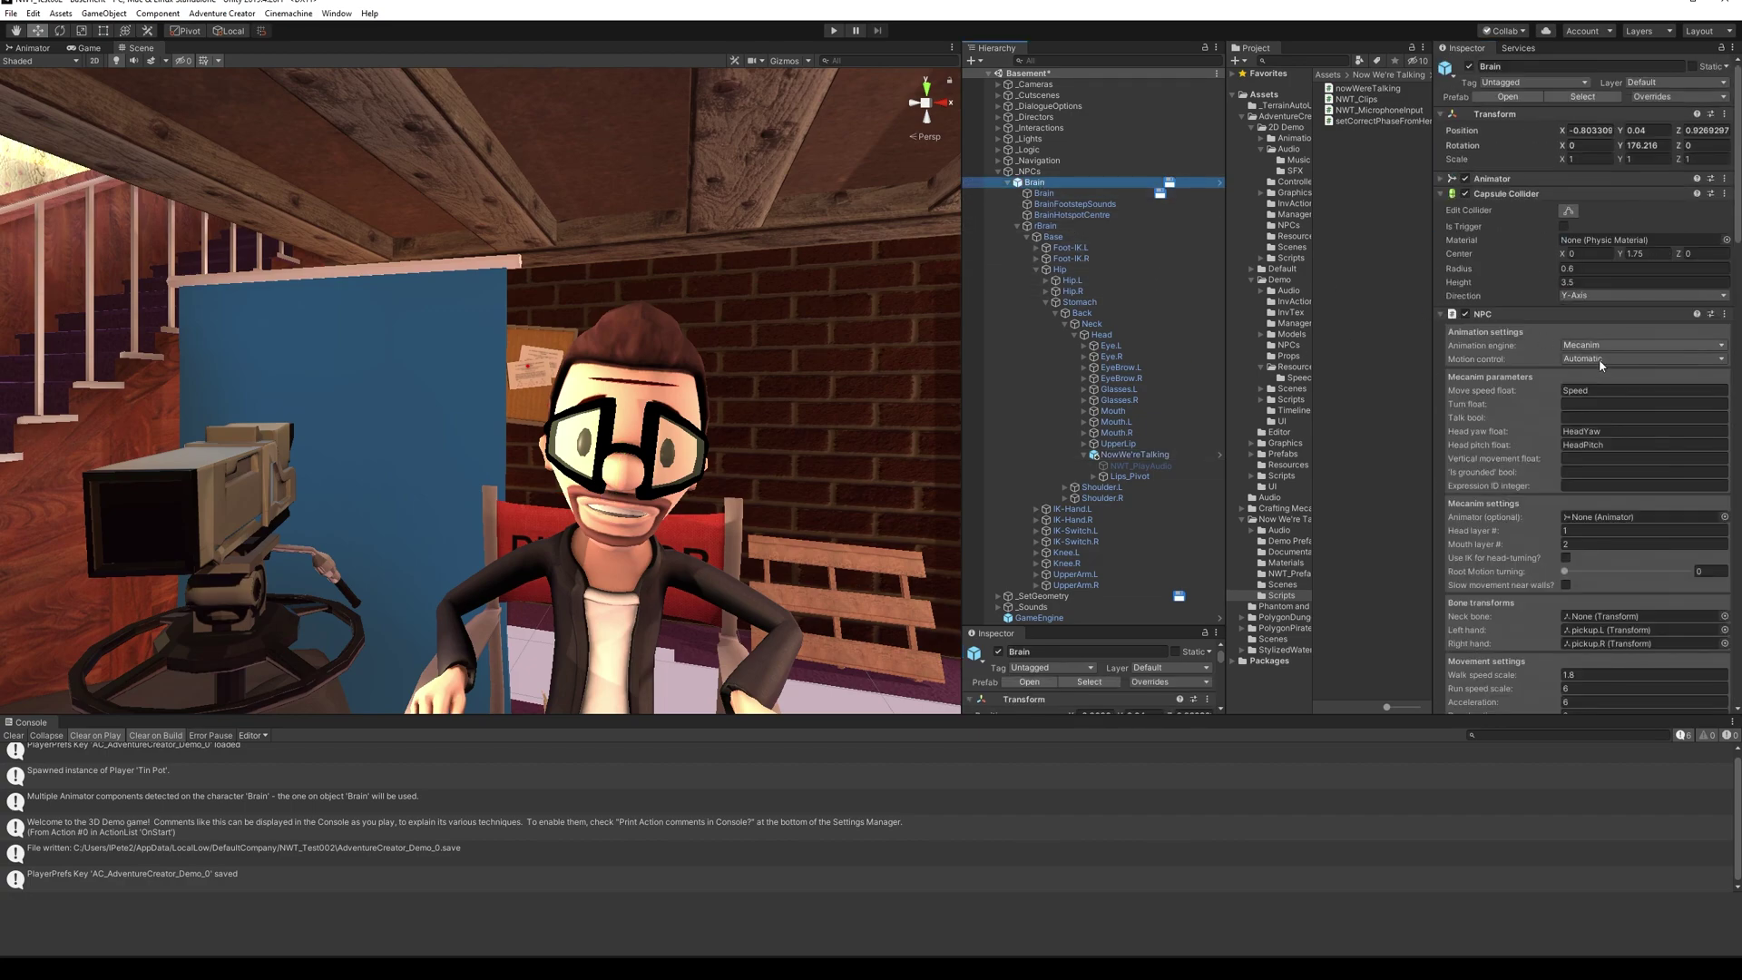
scroll(1624, 426, "down", 5)
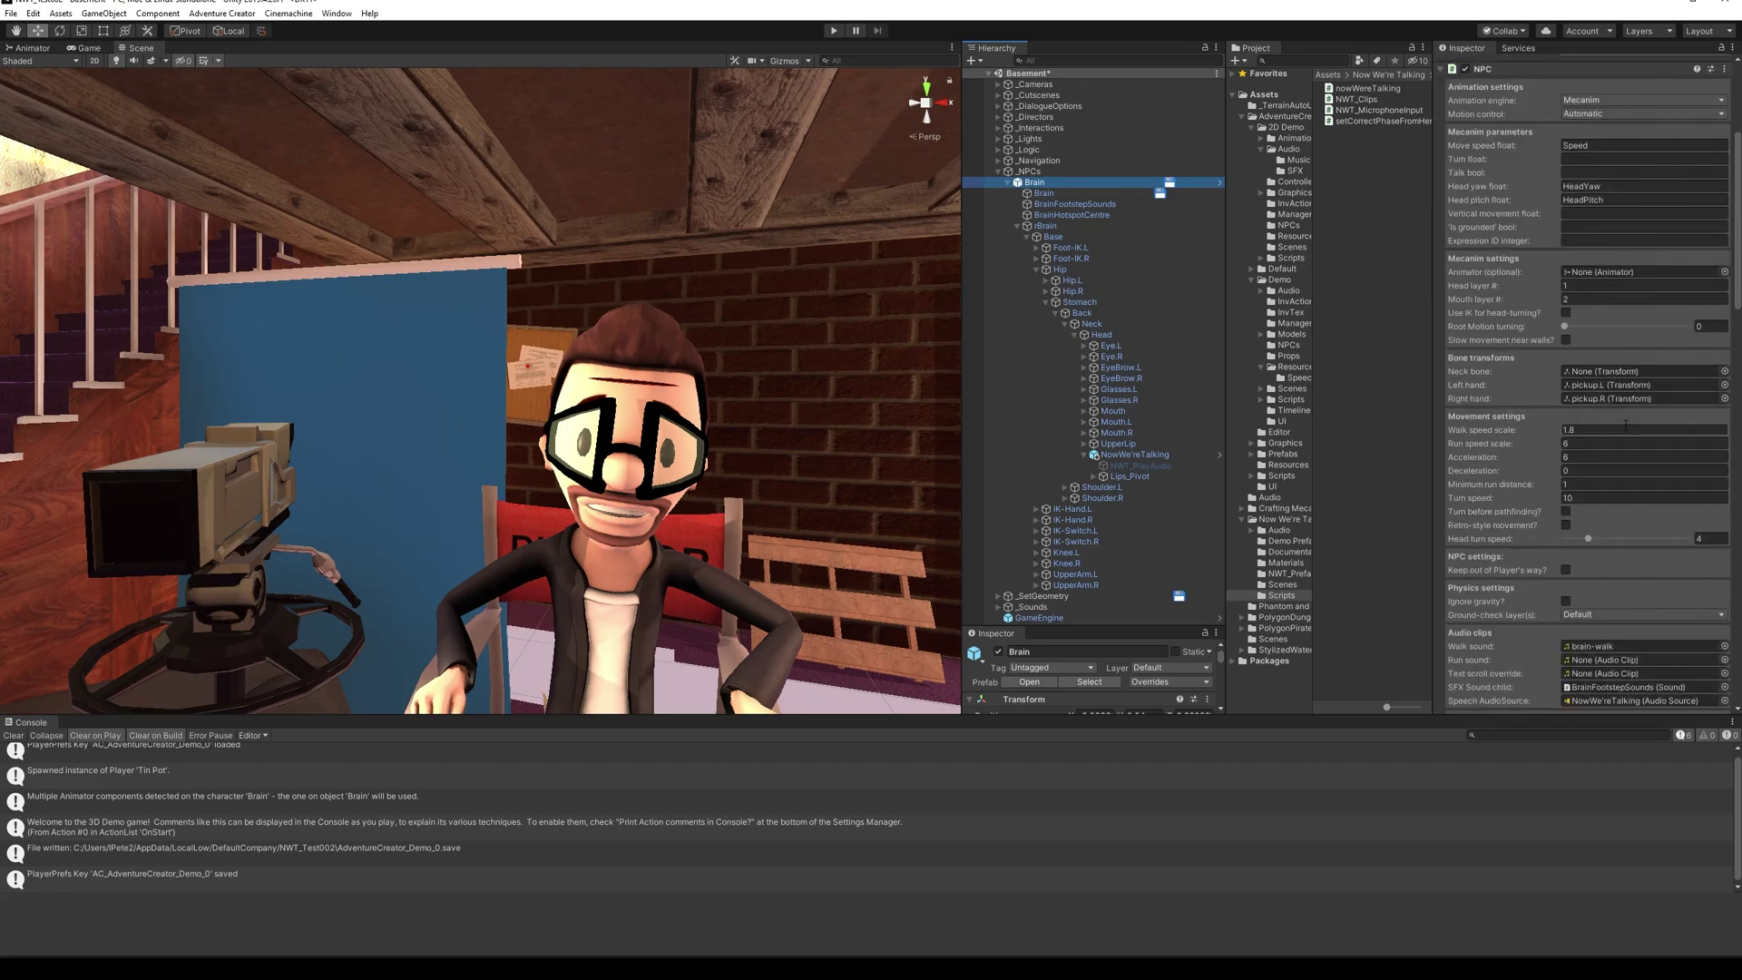
scroll(1625, 425, "down", 3)
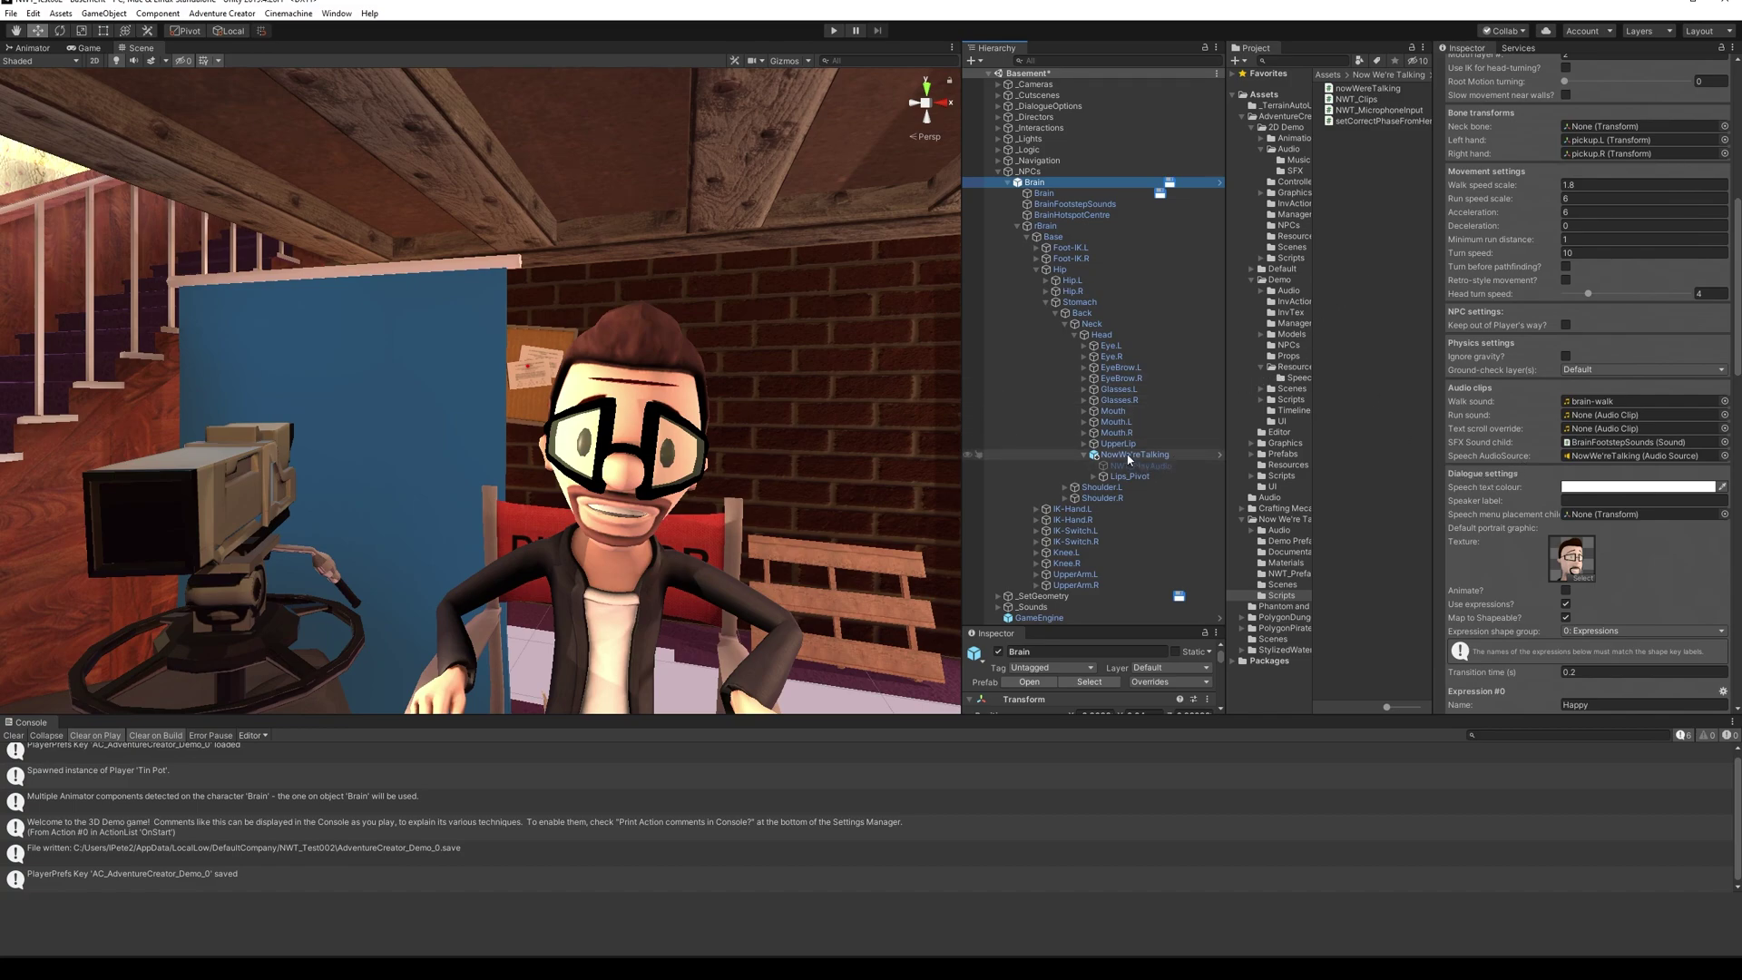
left_click_drag(1128, 460, 1646, 456)
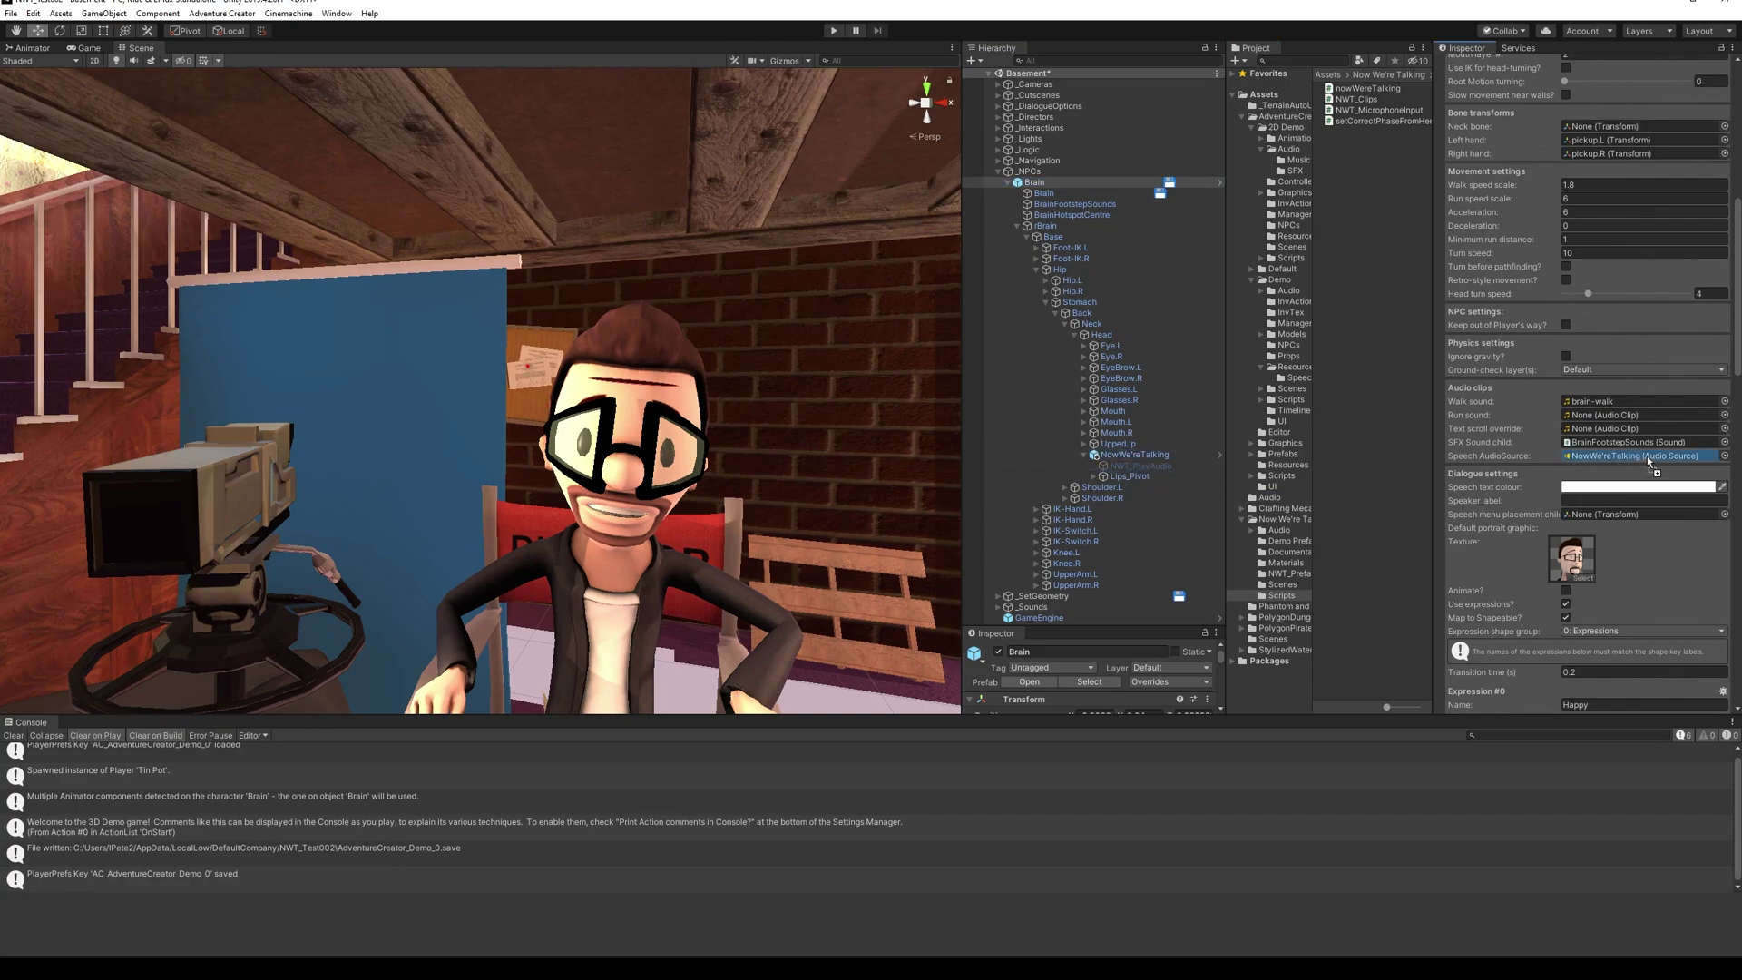
left_click_drag(1647, 456, 1646, 457)
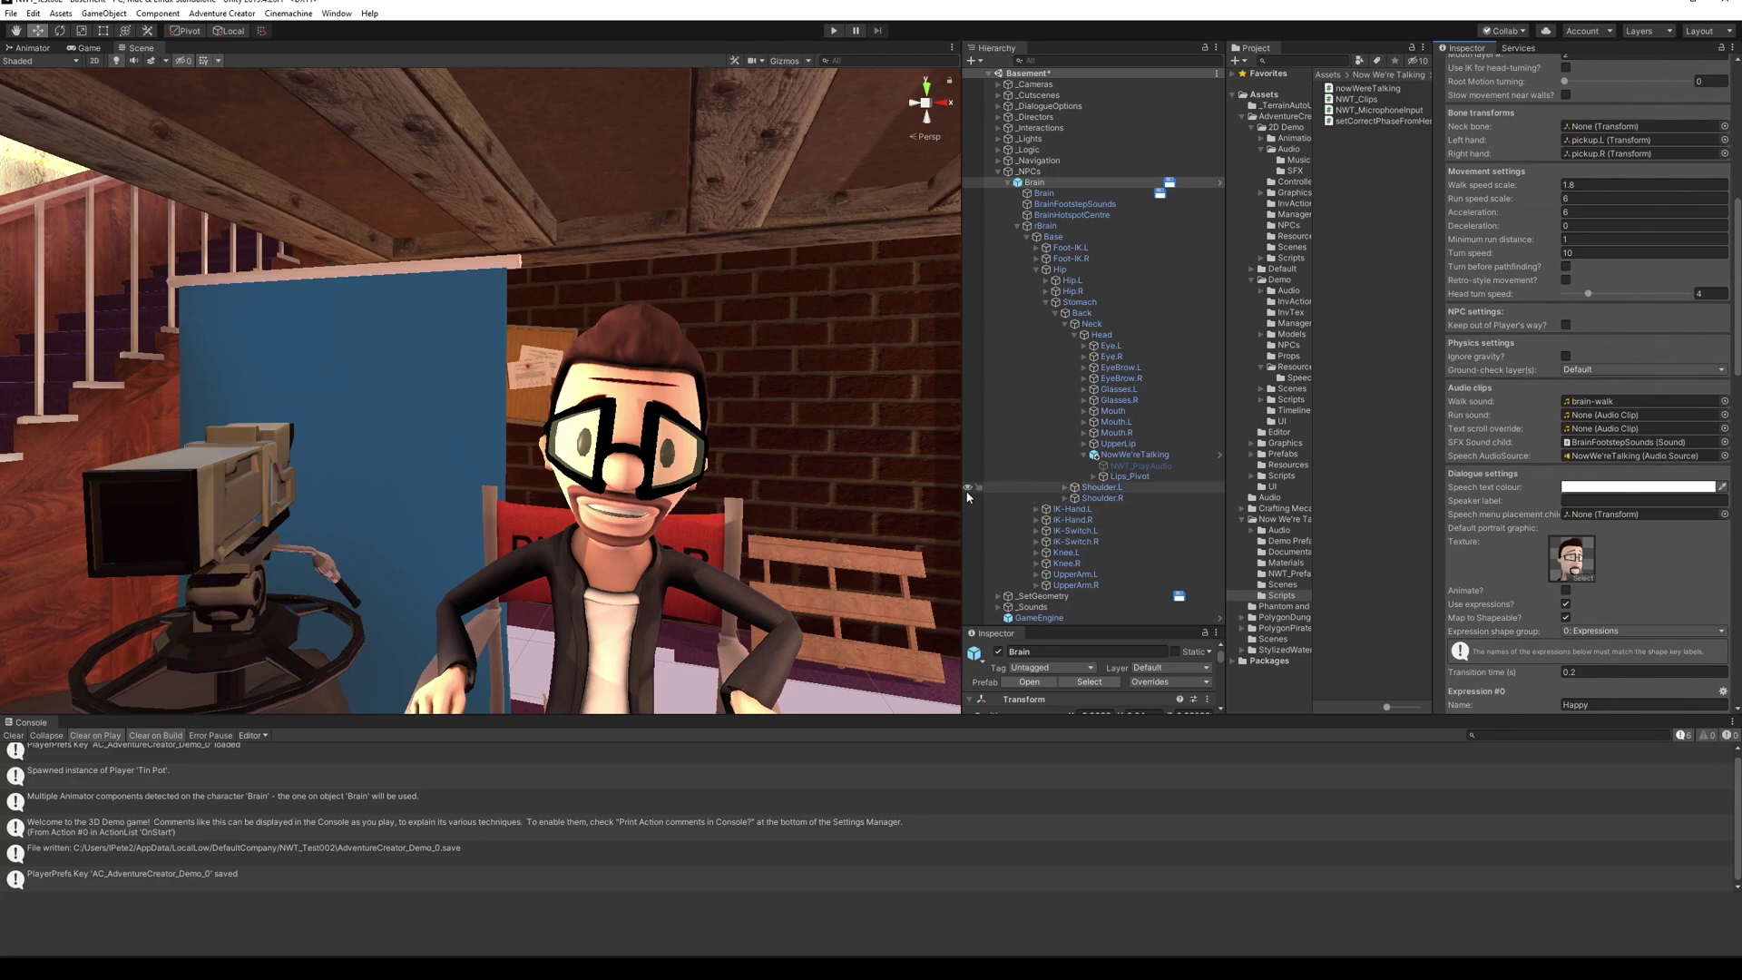
Step: Set NowWe'reTalking's NPC_Phases list Size to 0 and confirm the list is empty
left_click(1144, 458)
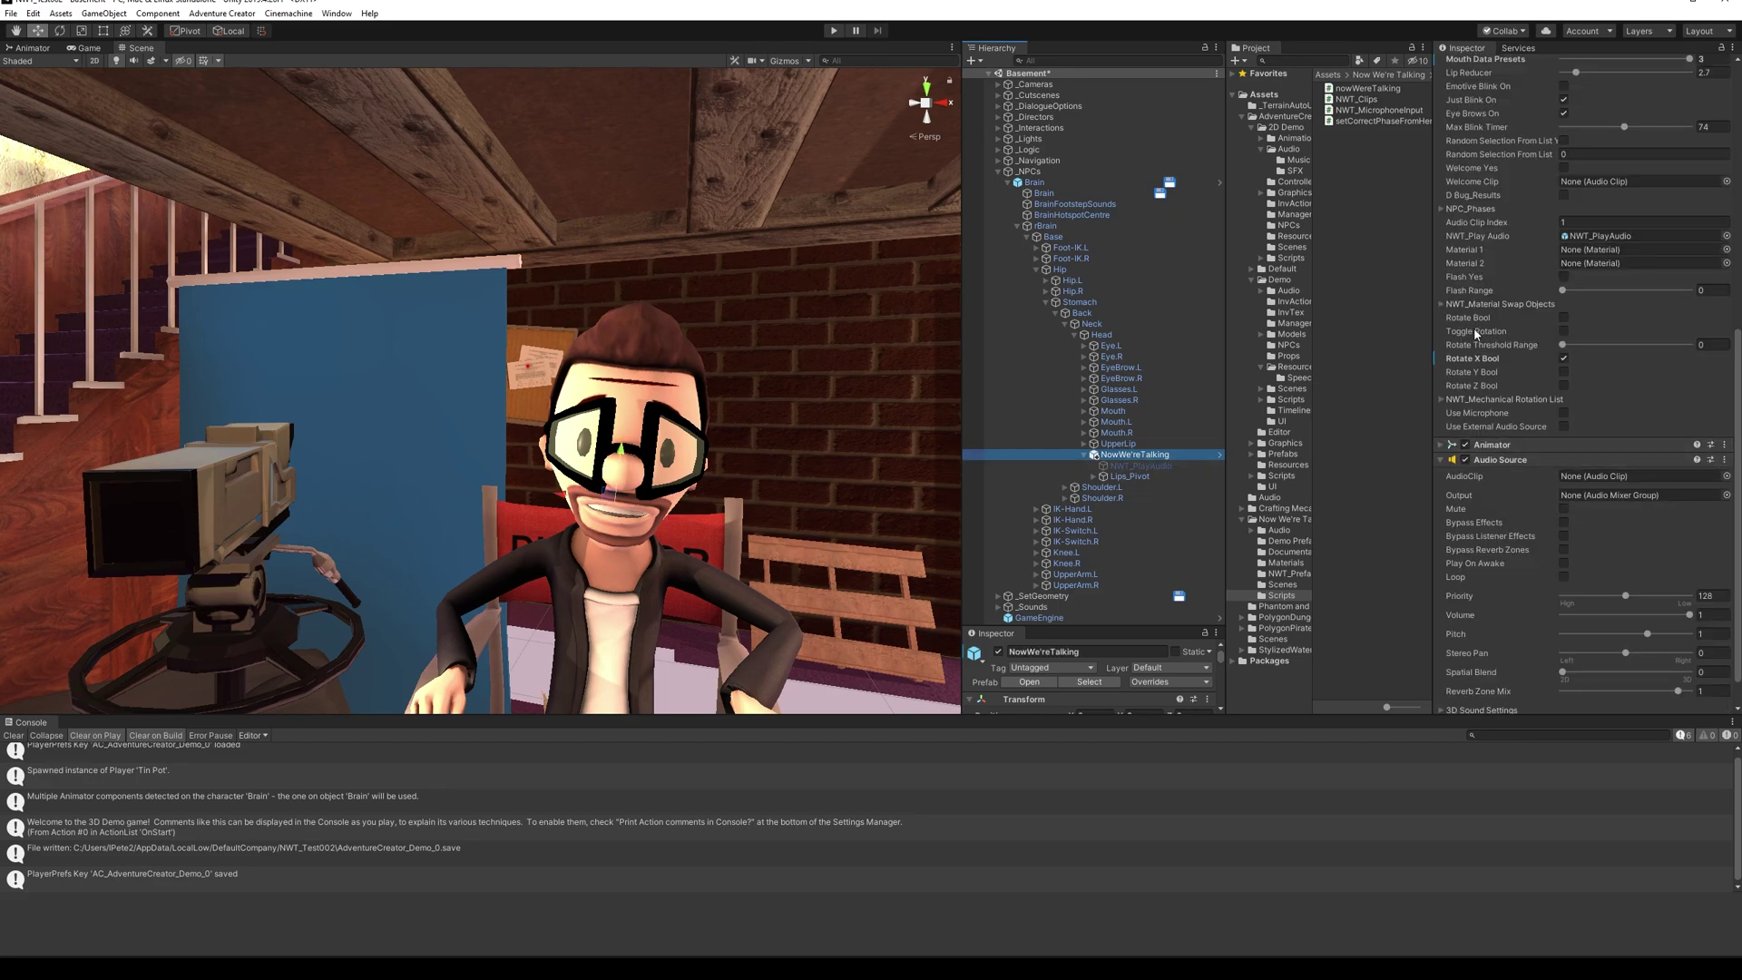
left_click(1441, 208)
left_click(1441, 208)
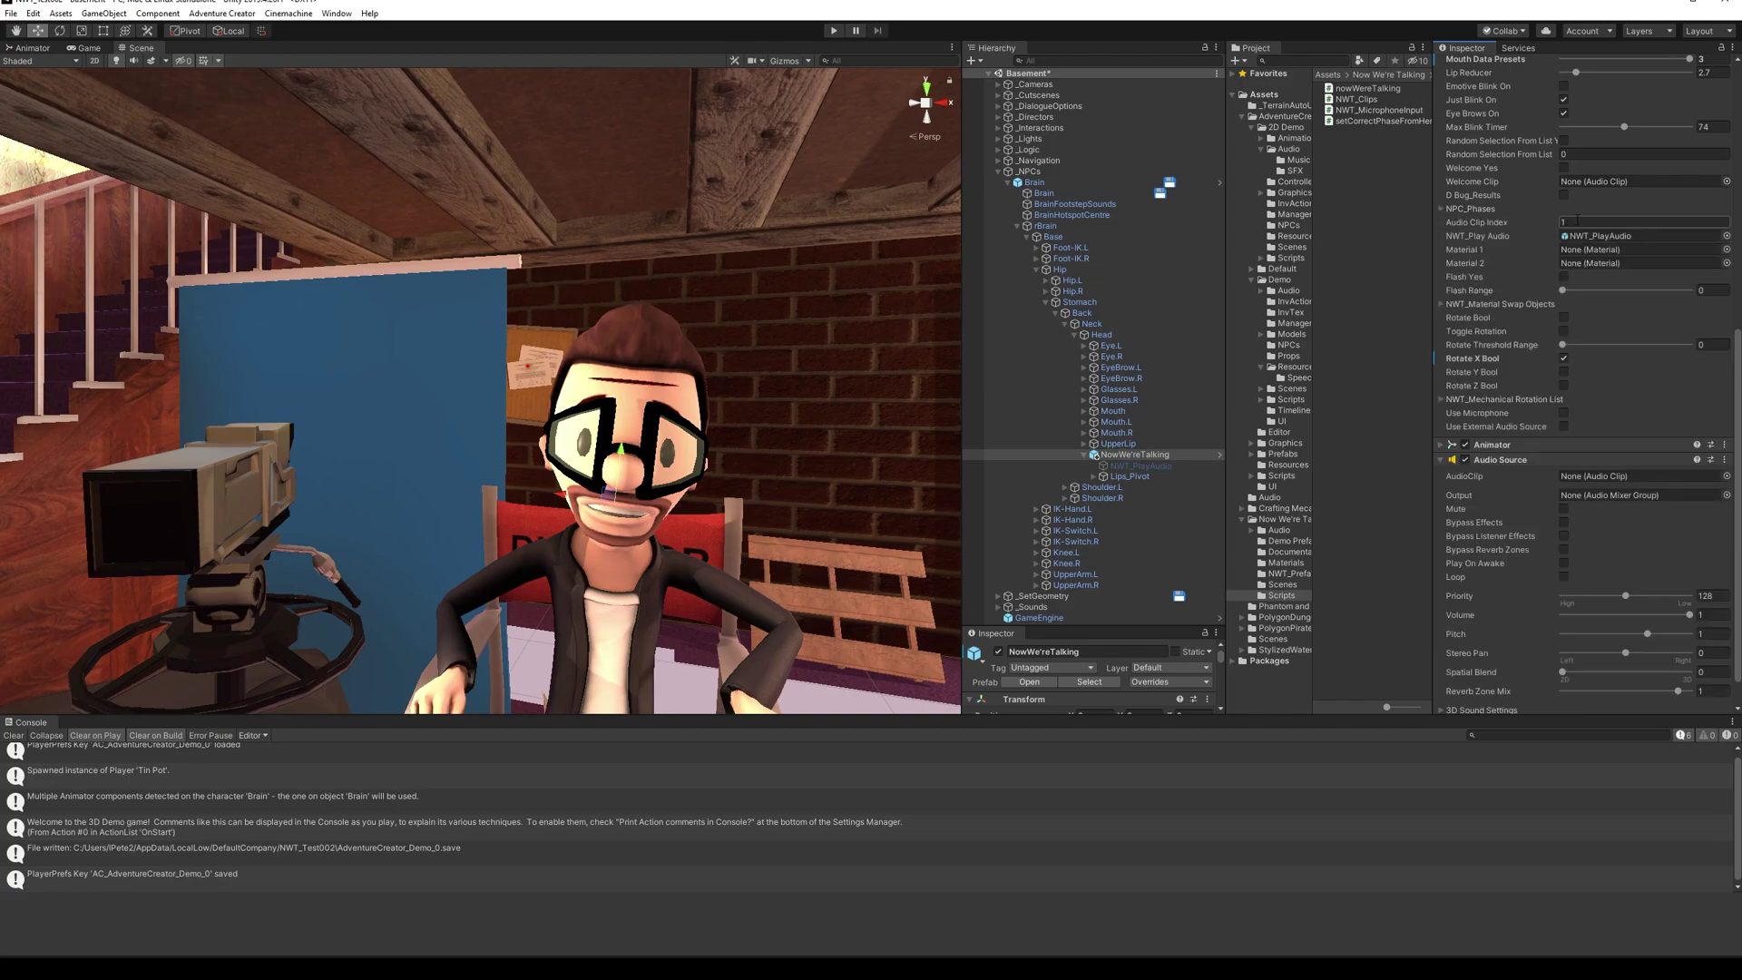
left_click(1442, 209)
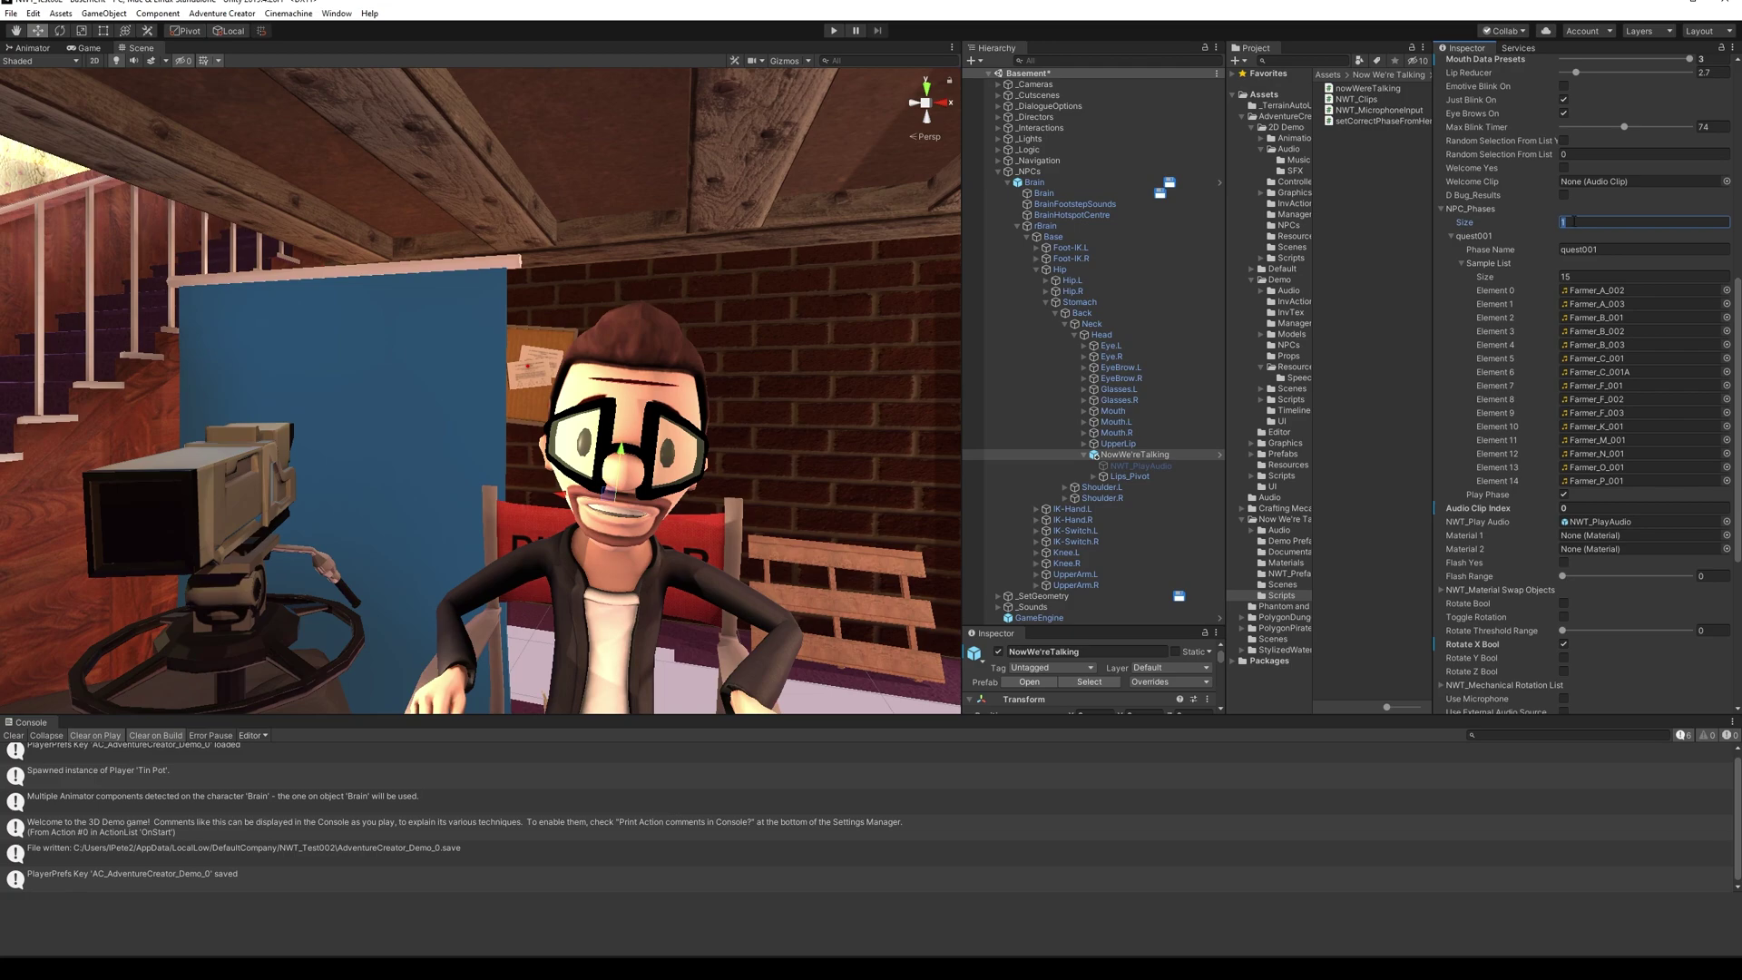
key("Return")
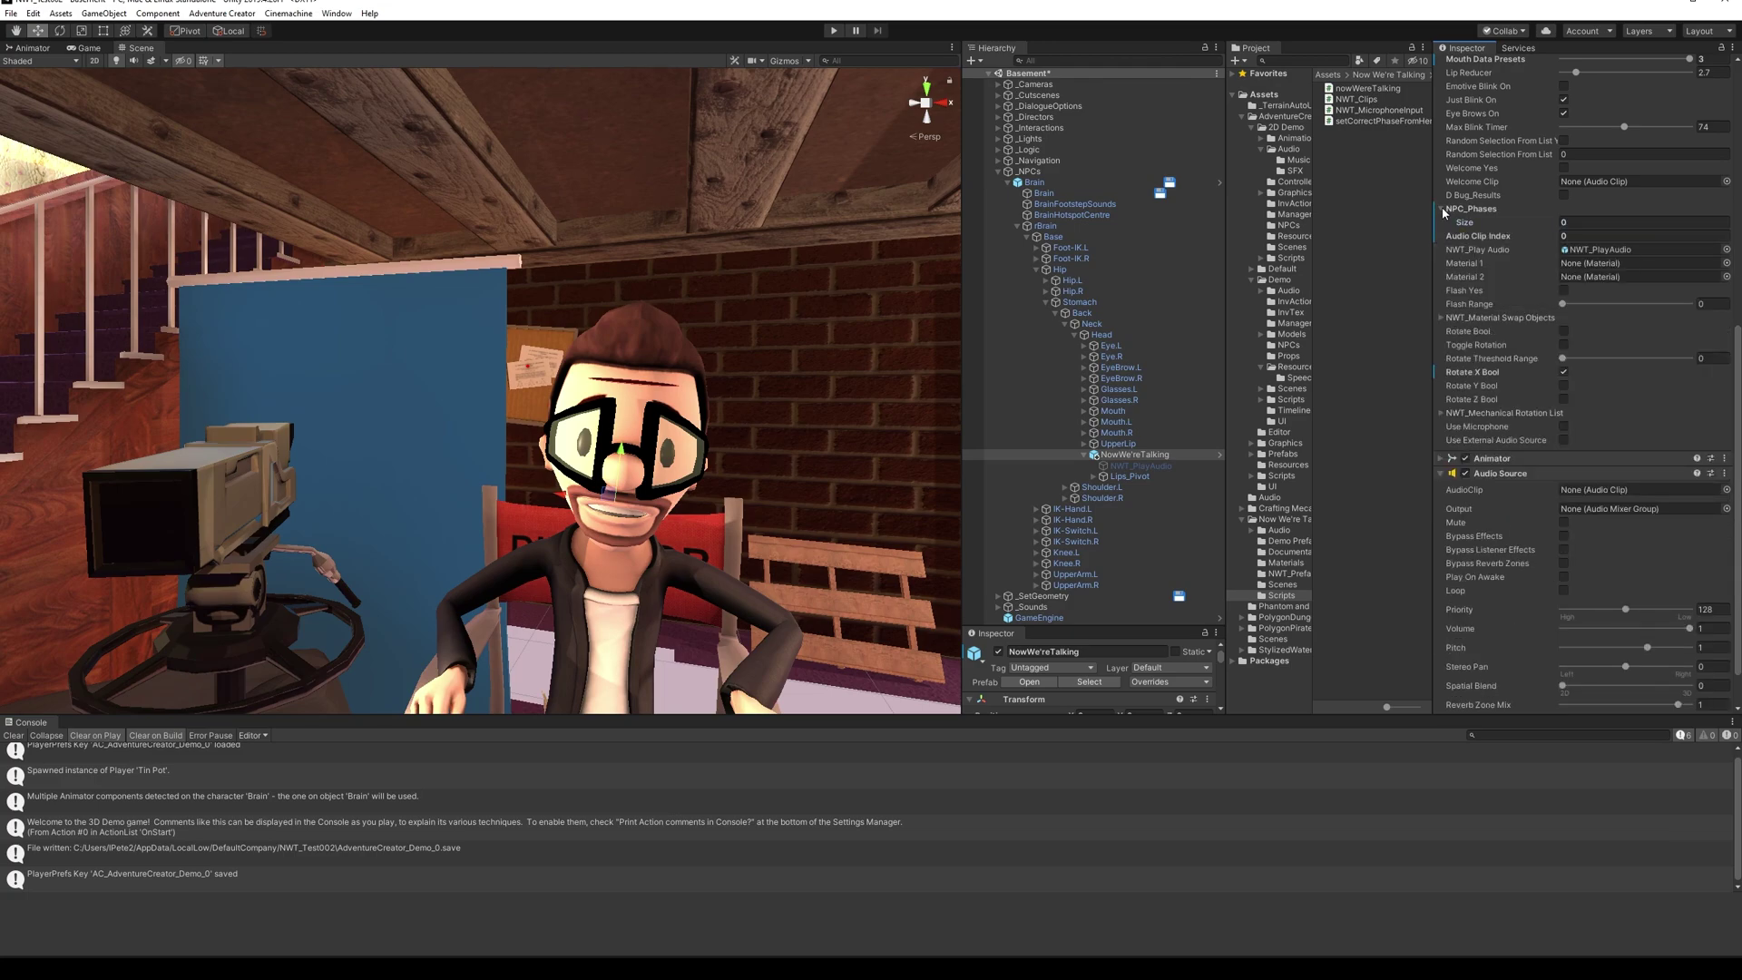
left_click(1441, 207)
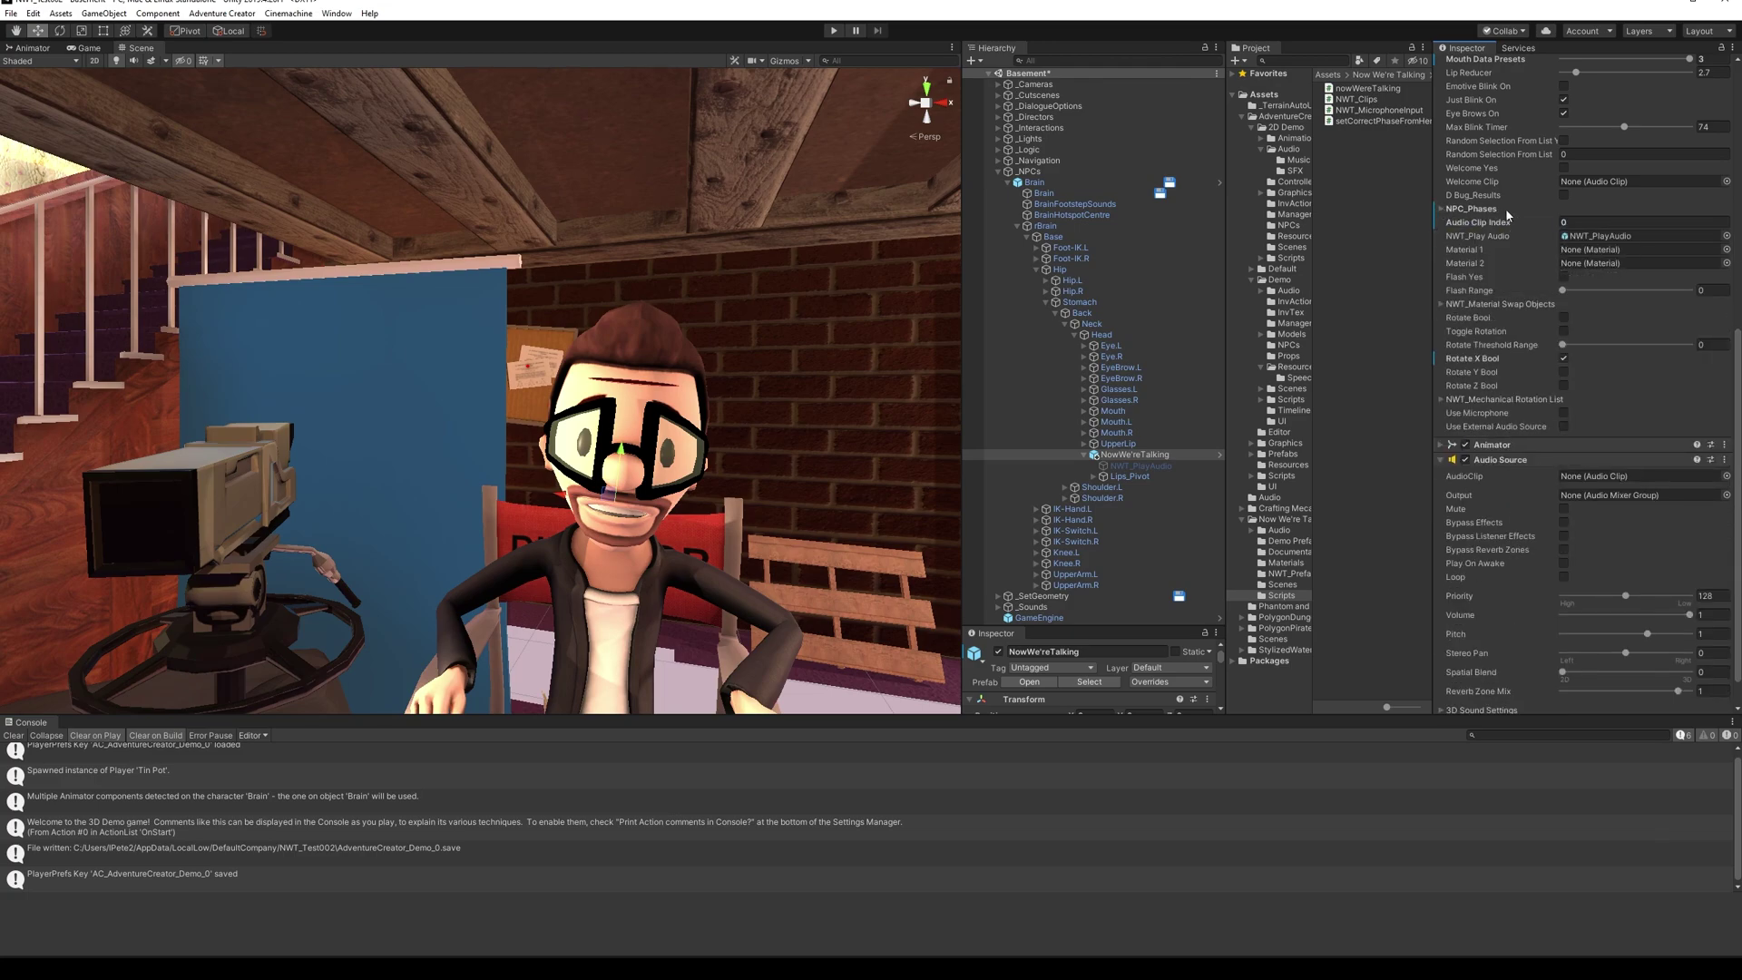
left_click(1442, 209)
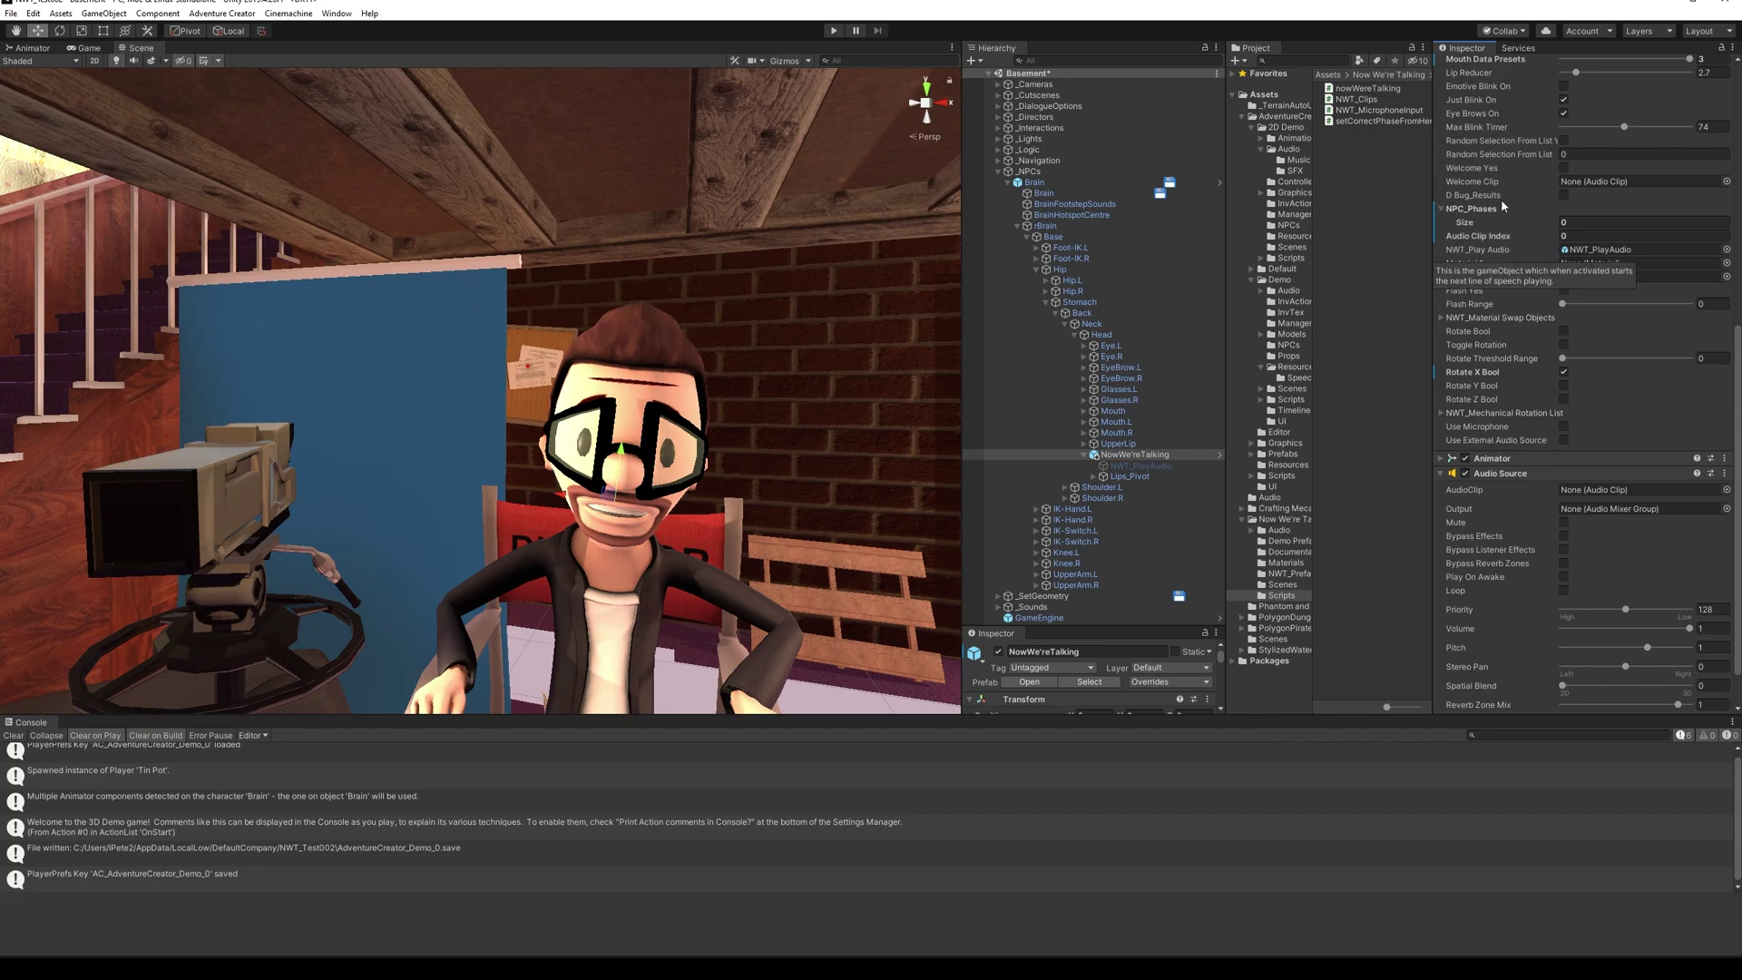
left_click(1442, 209)
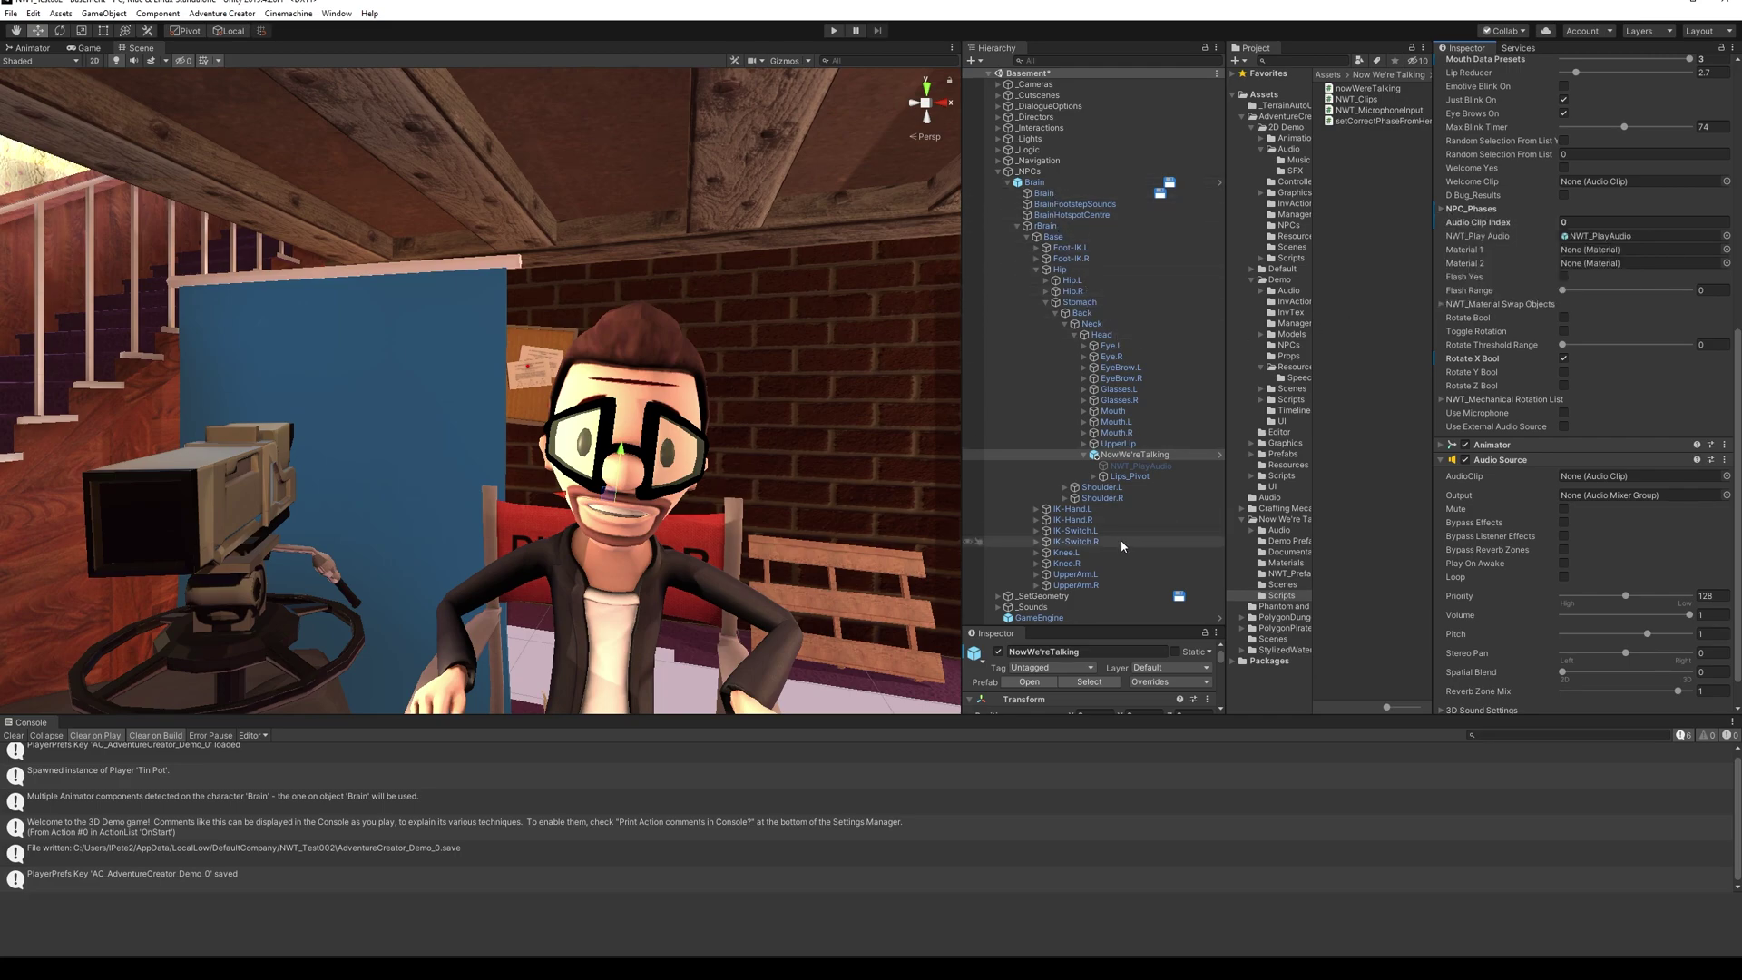
Step: Play the demo, pausing briefly, and choose a dialogue line in the conversation with the robot
left_click(834, 30)
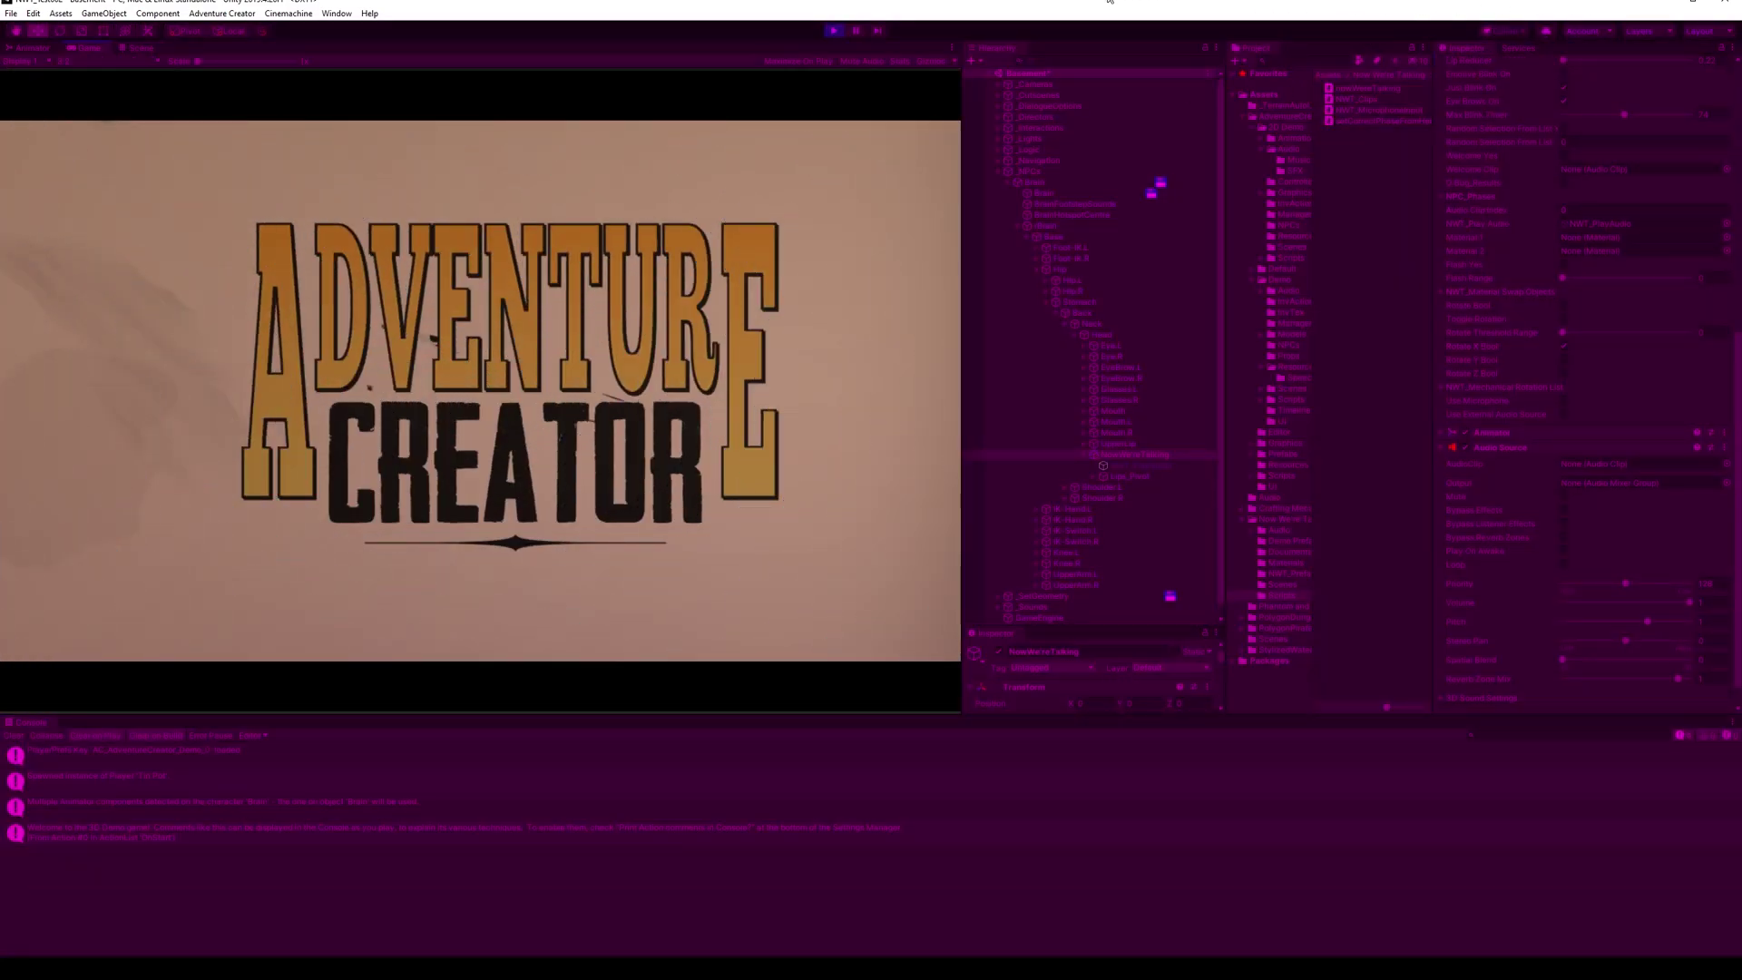
left_click(858, 31)
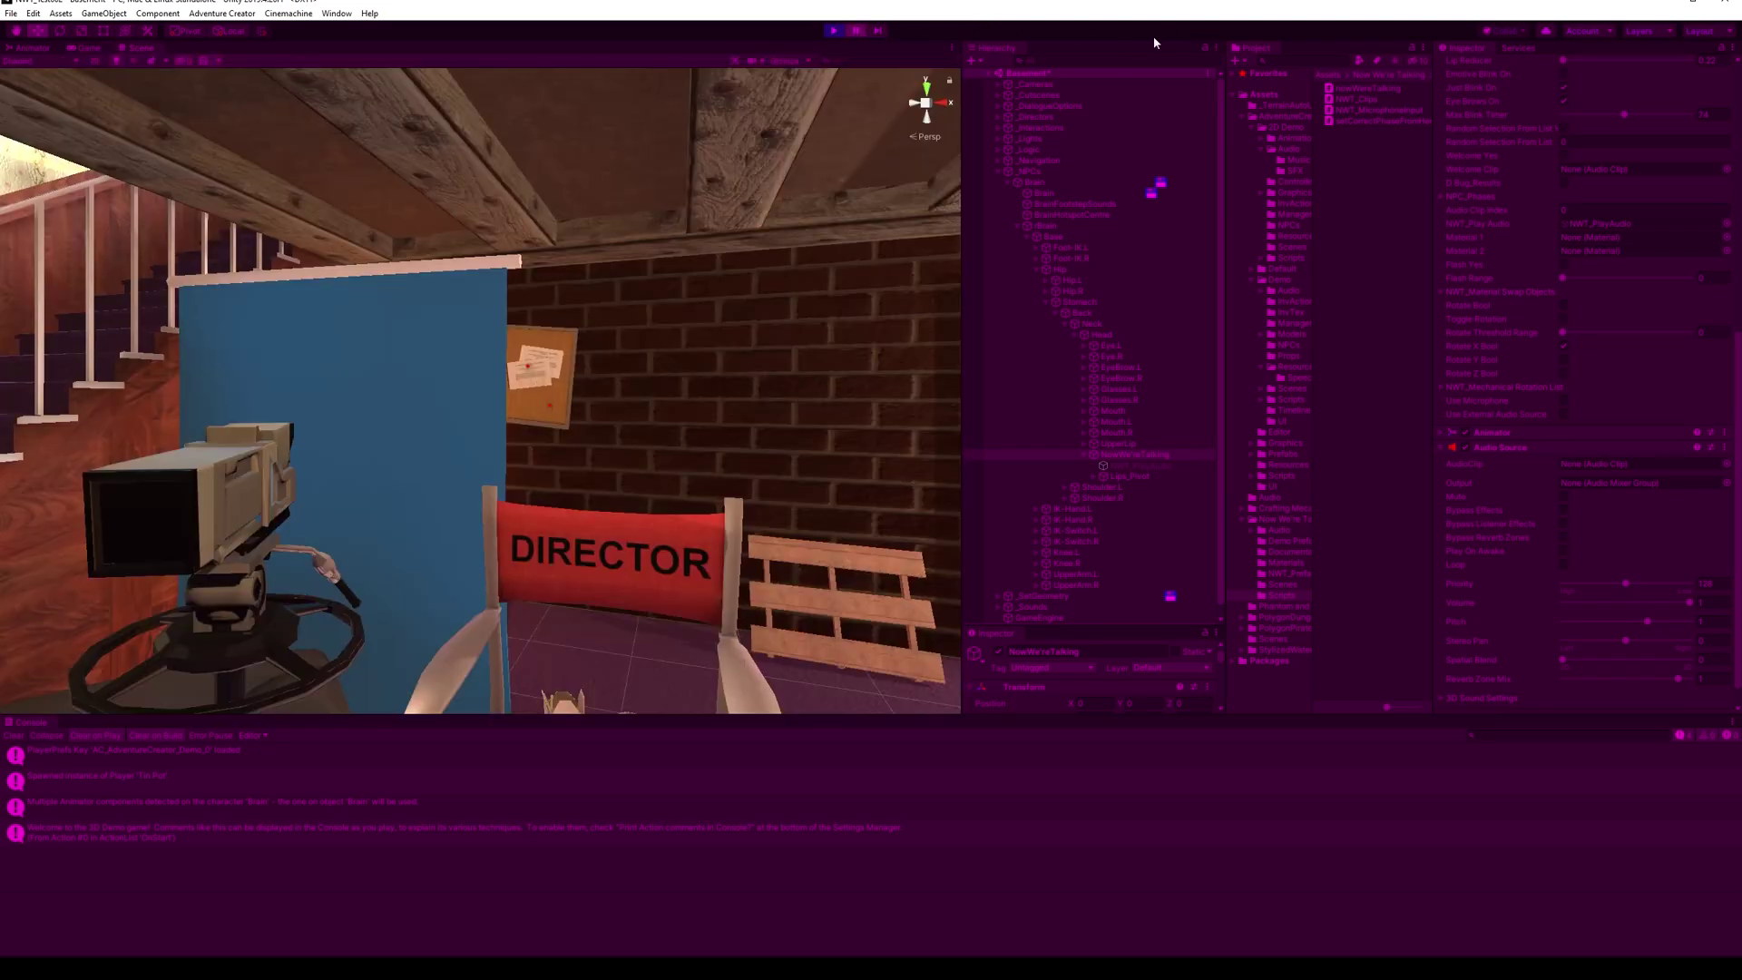
left_click(858, 30)
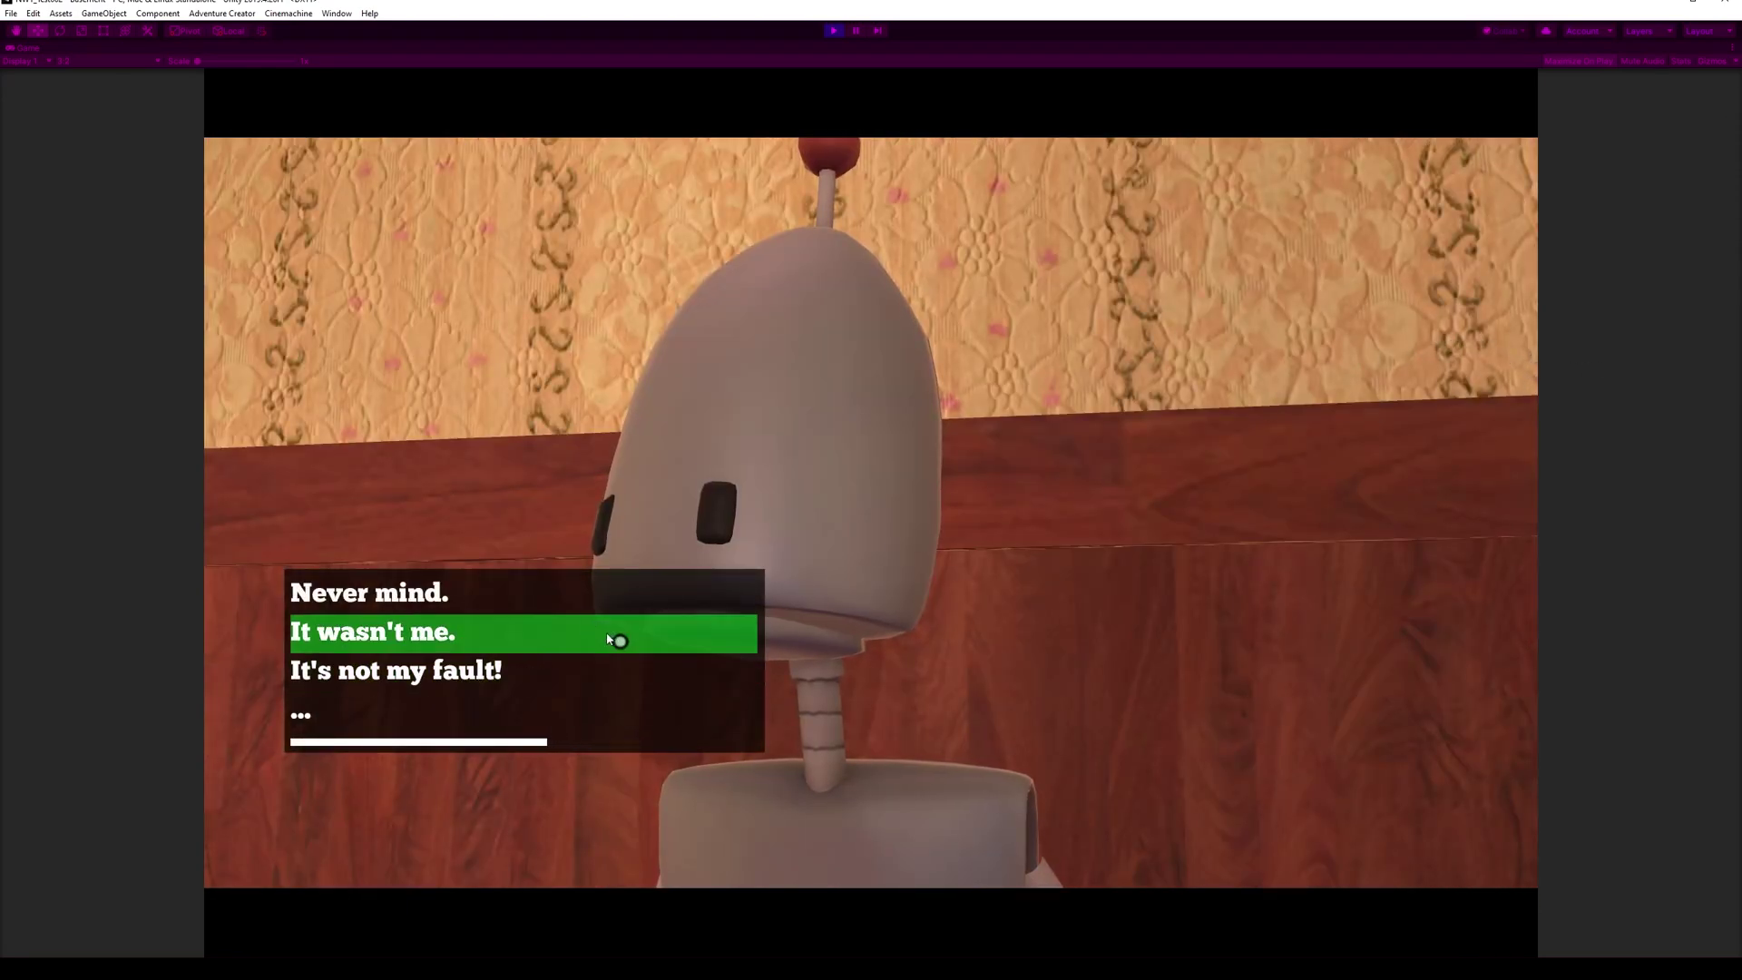
left_click(610, 640)
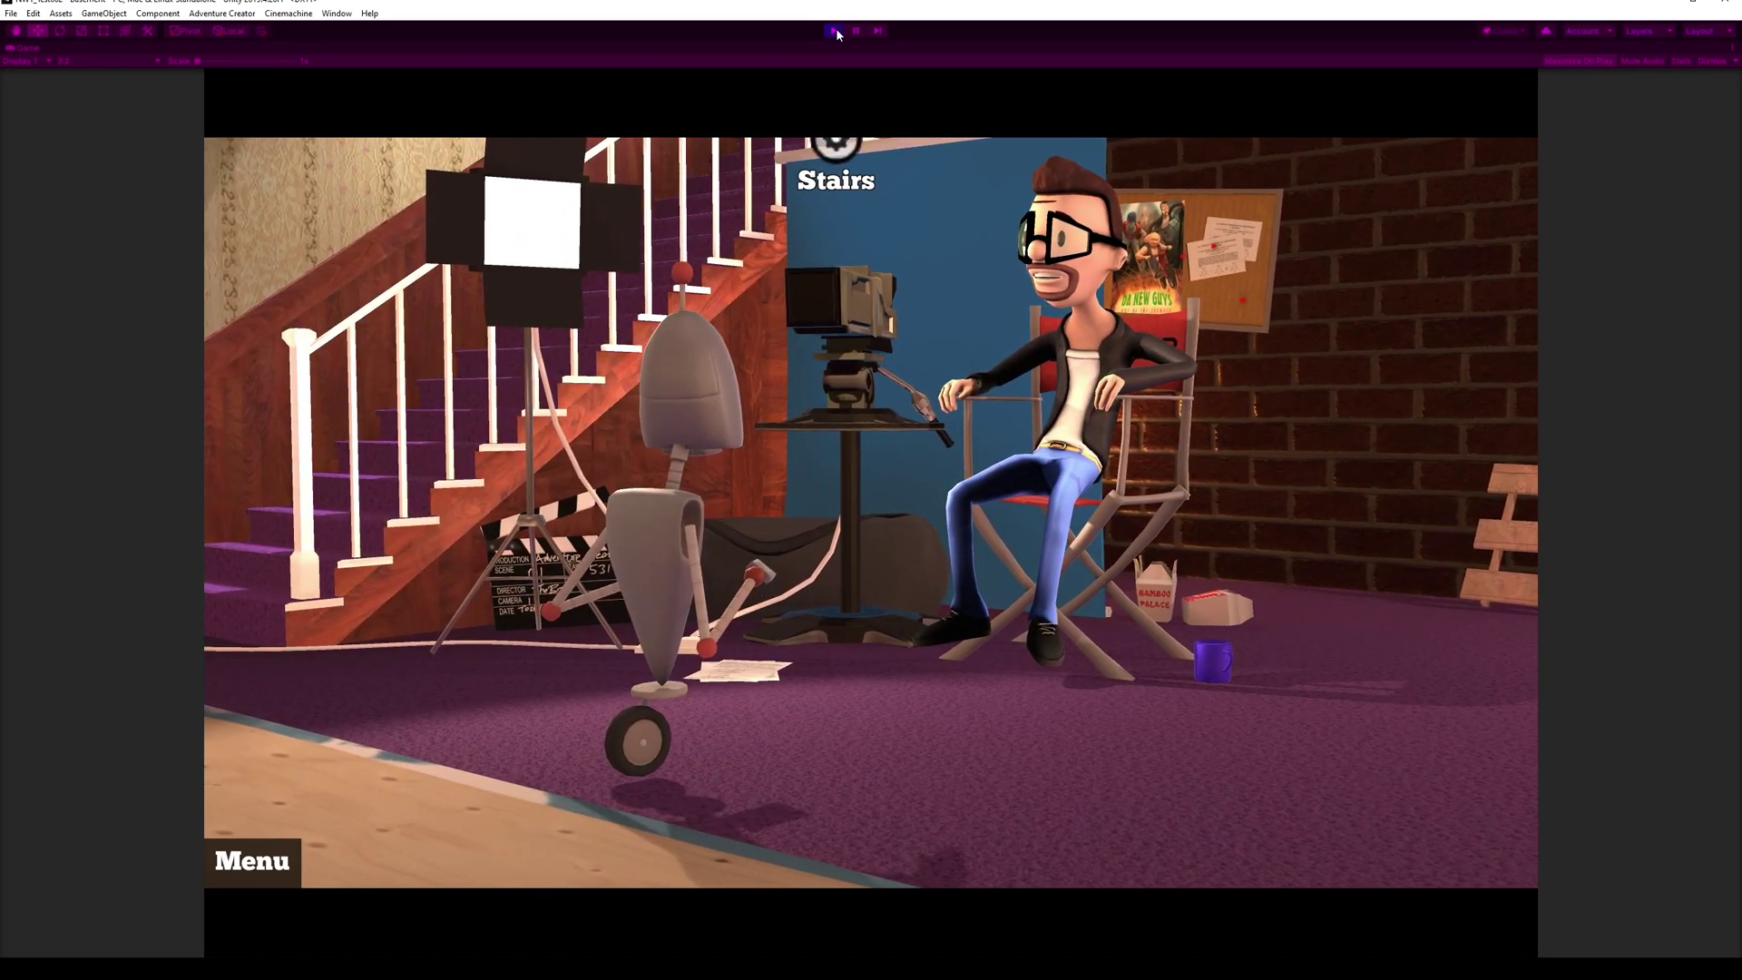
Step: Stop Play mode and reassign NowWe'reTalking as Brain's Speech AudioSource
left_click(836, 27)
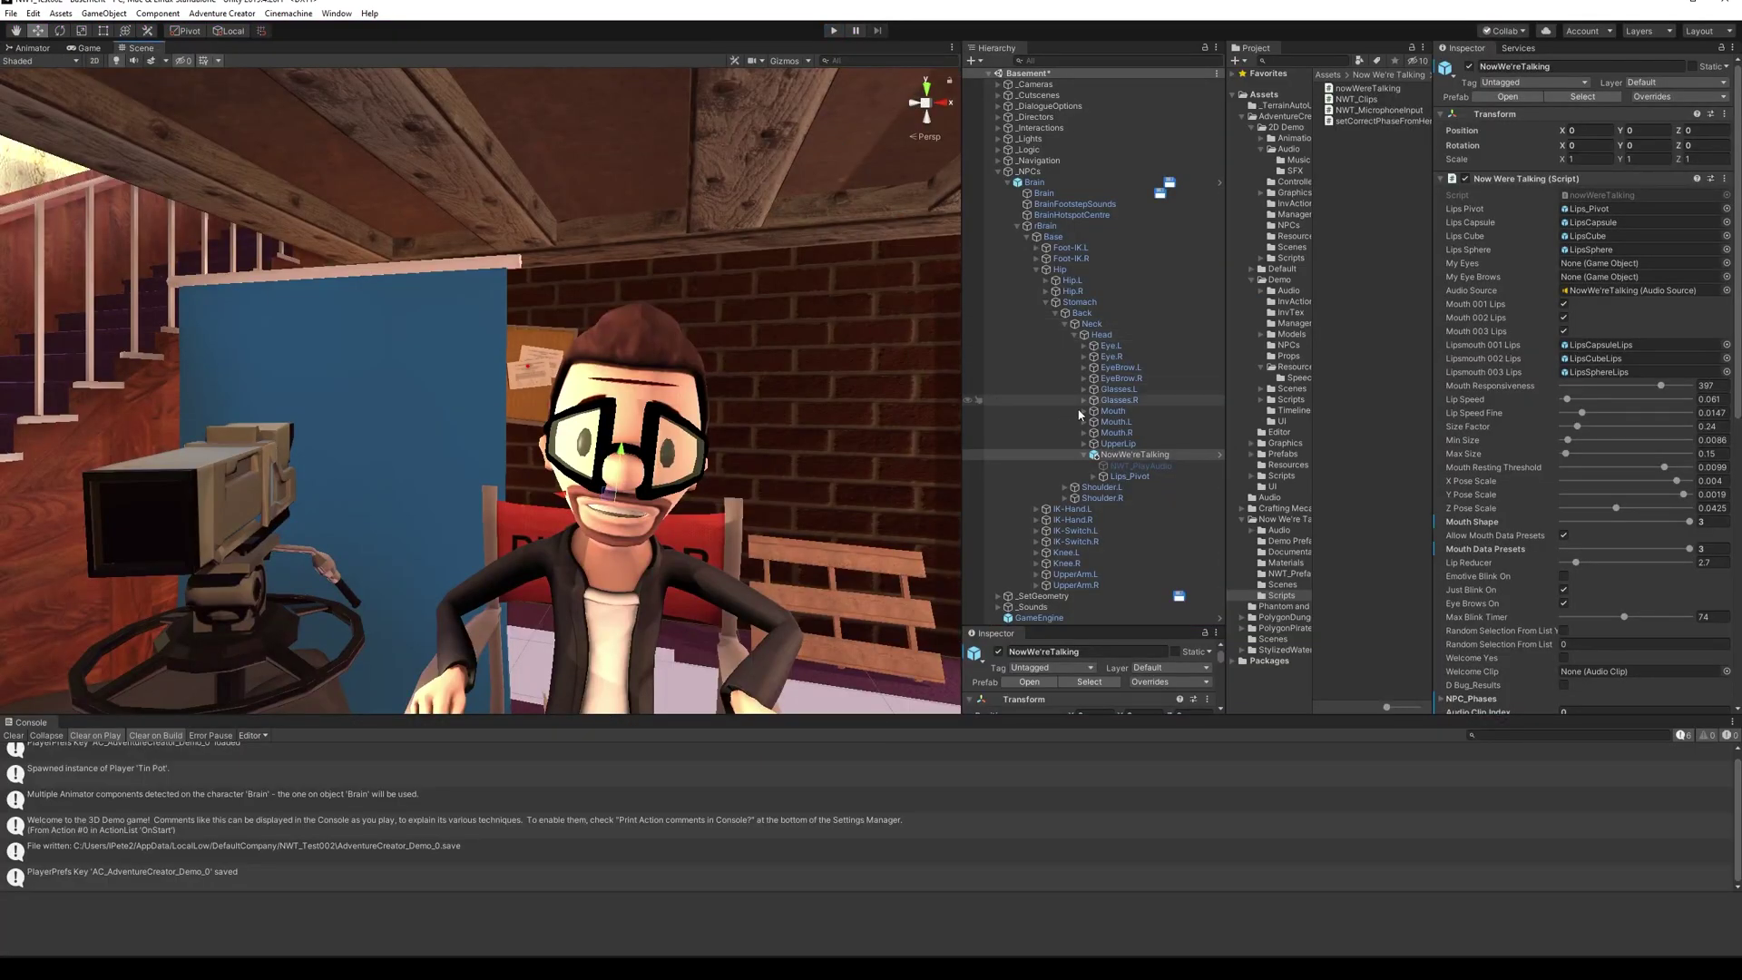
left_click(1035, 183)
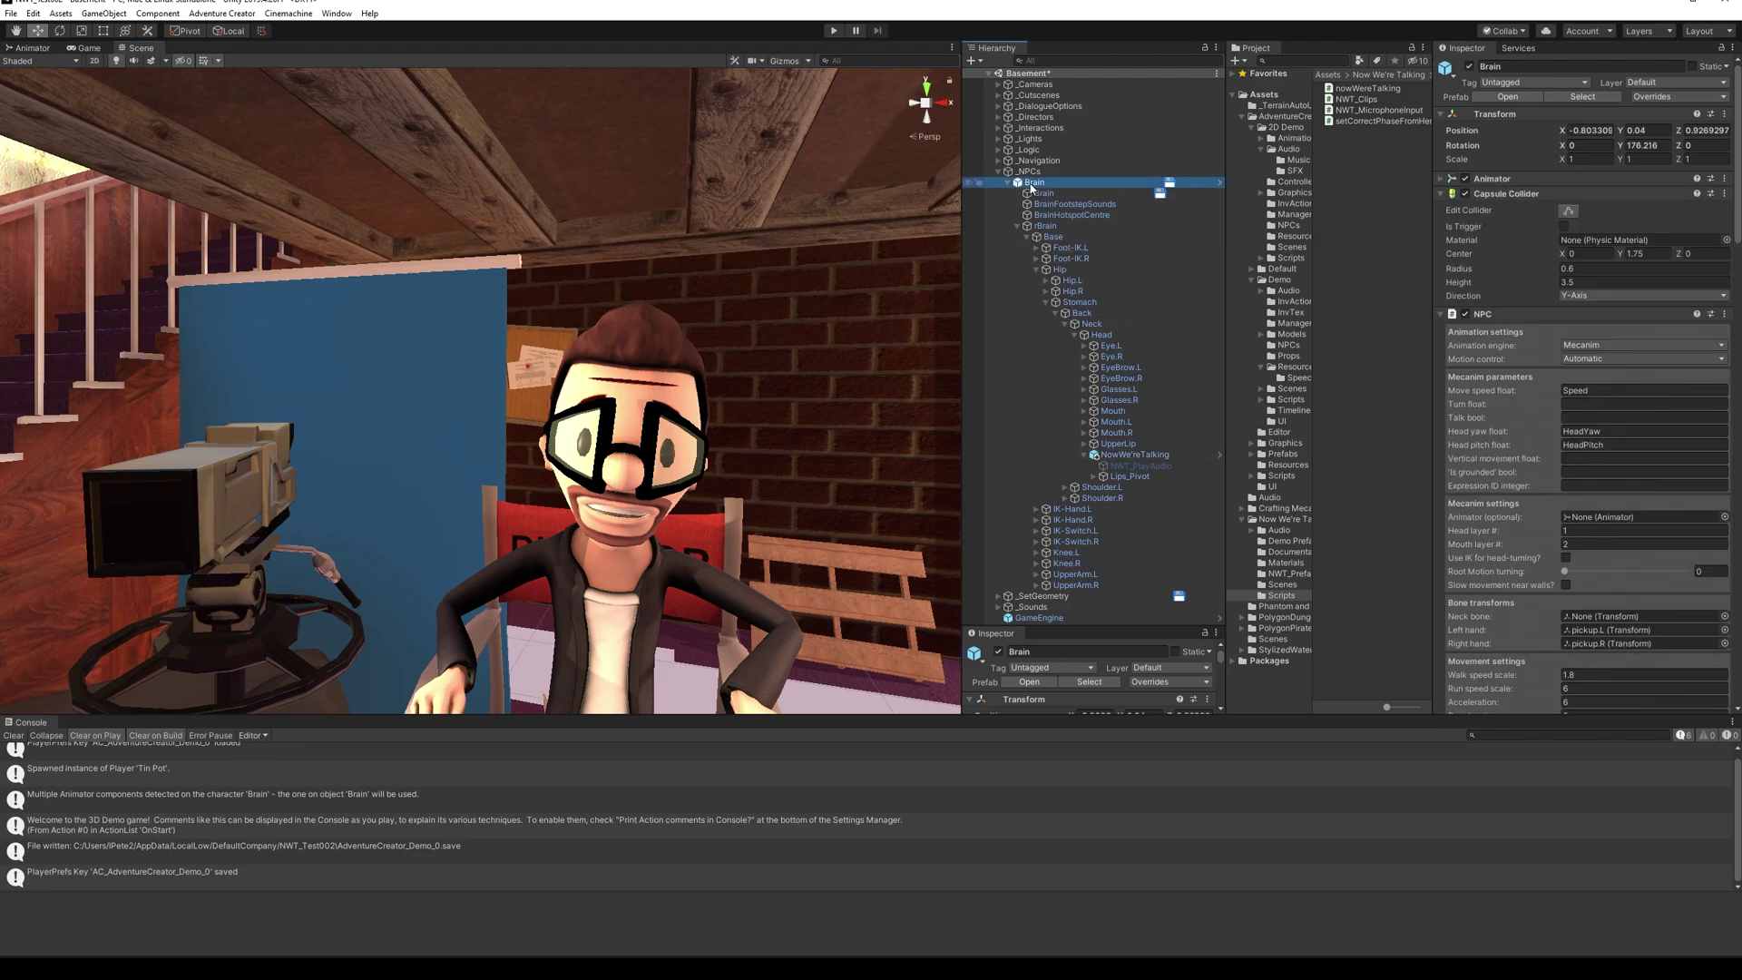
scroll(1503, 385, "down", 5)
scroll(1572, 508, "down", 5)
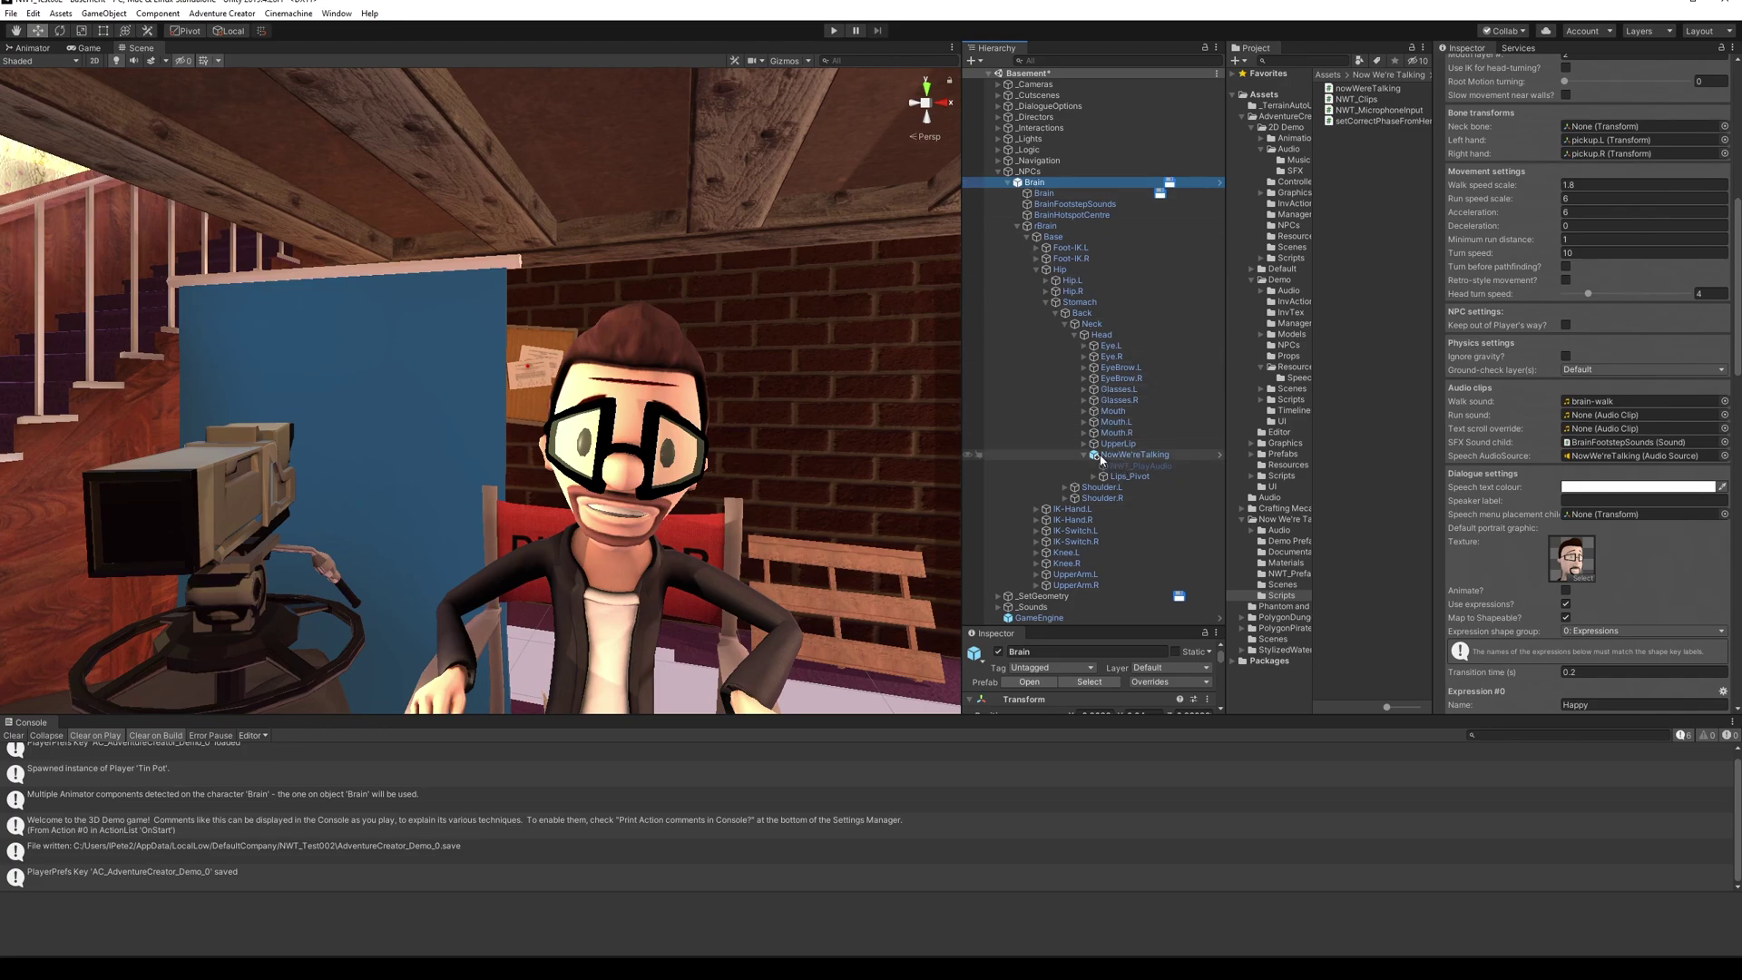
left_click_drag(1101, 459, 1628, 456)
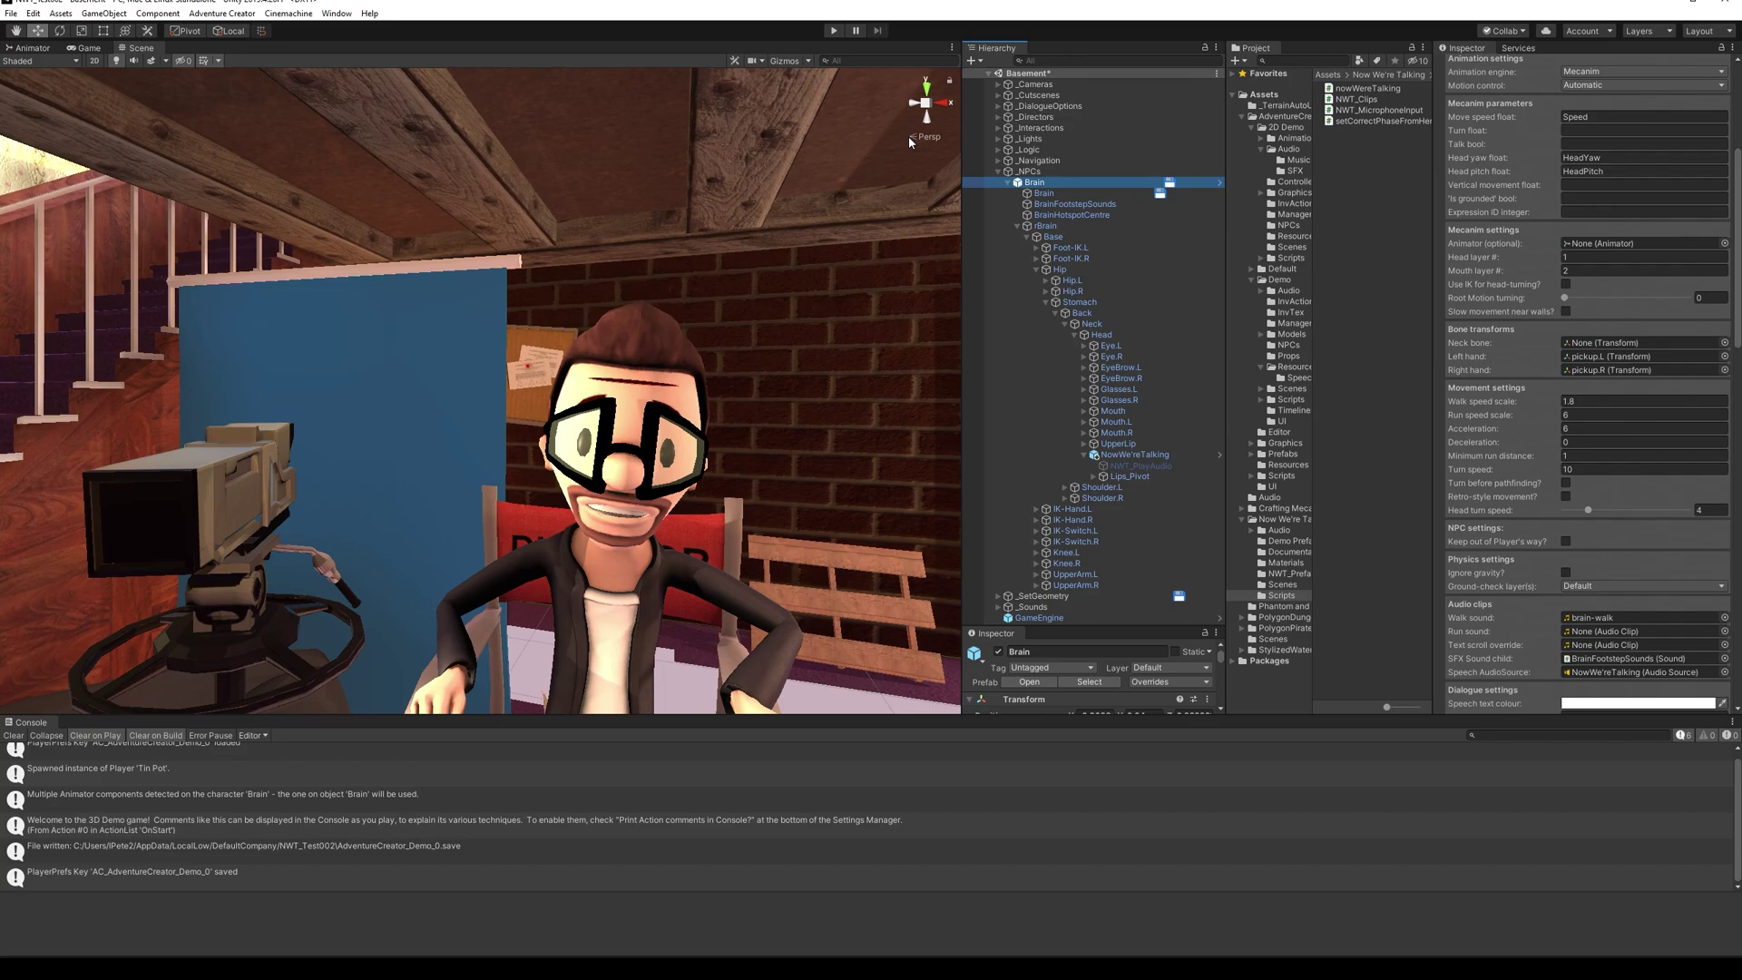
scroll(789, 211, "down", 5)
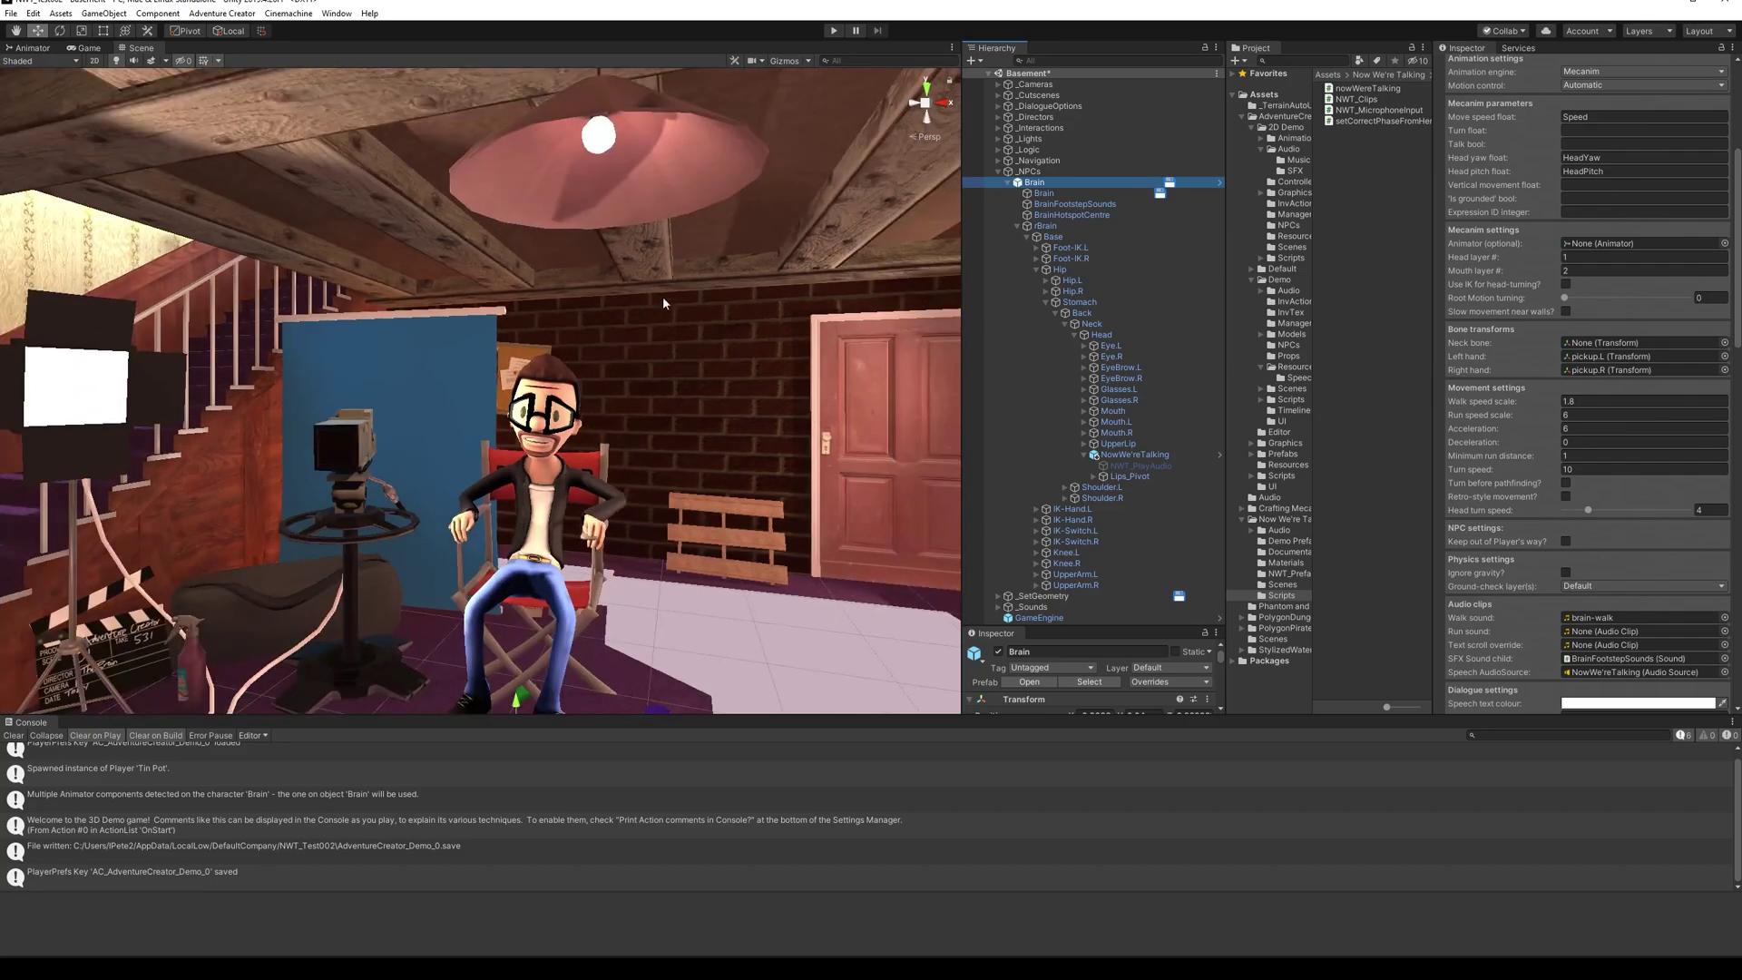
Step: Pull the Scene view back to show Brain seated within the whole basement set
right_click_drag(790, 211, 721, 248)
middle_click_drag(721, 247, 723, 251)
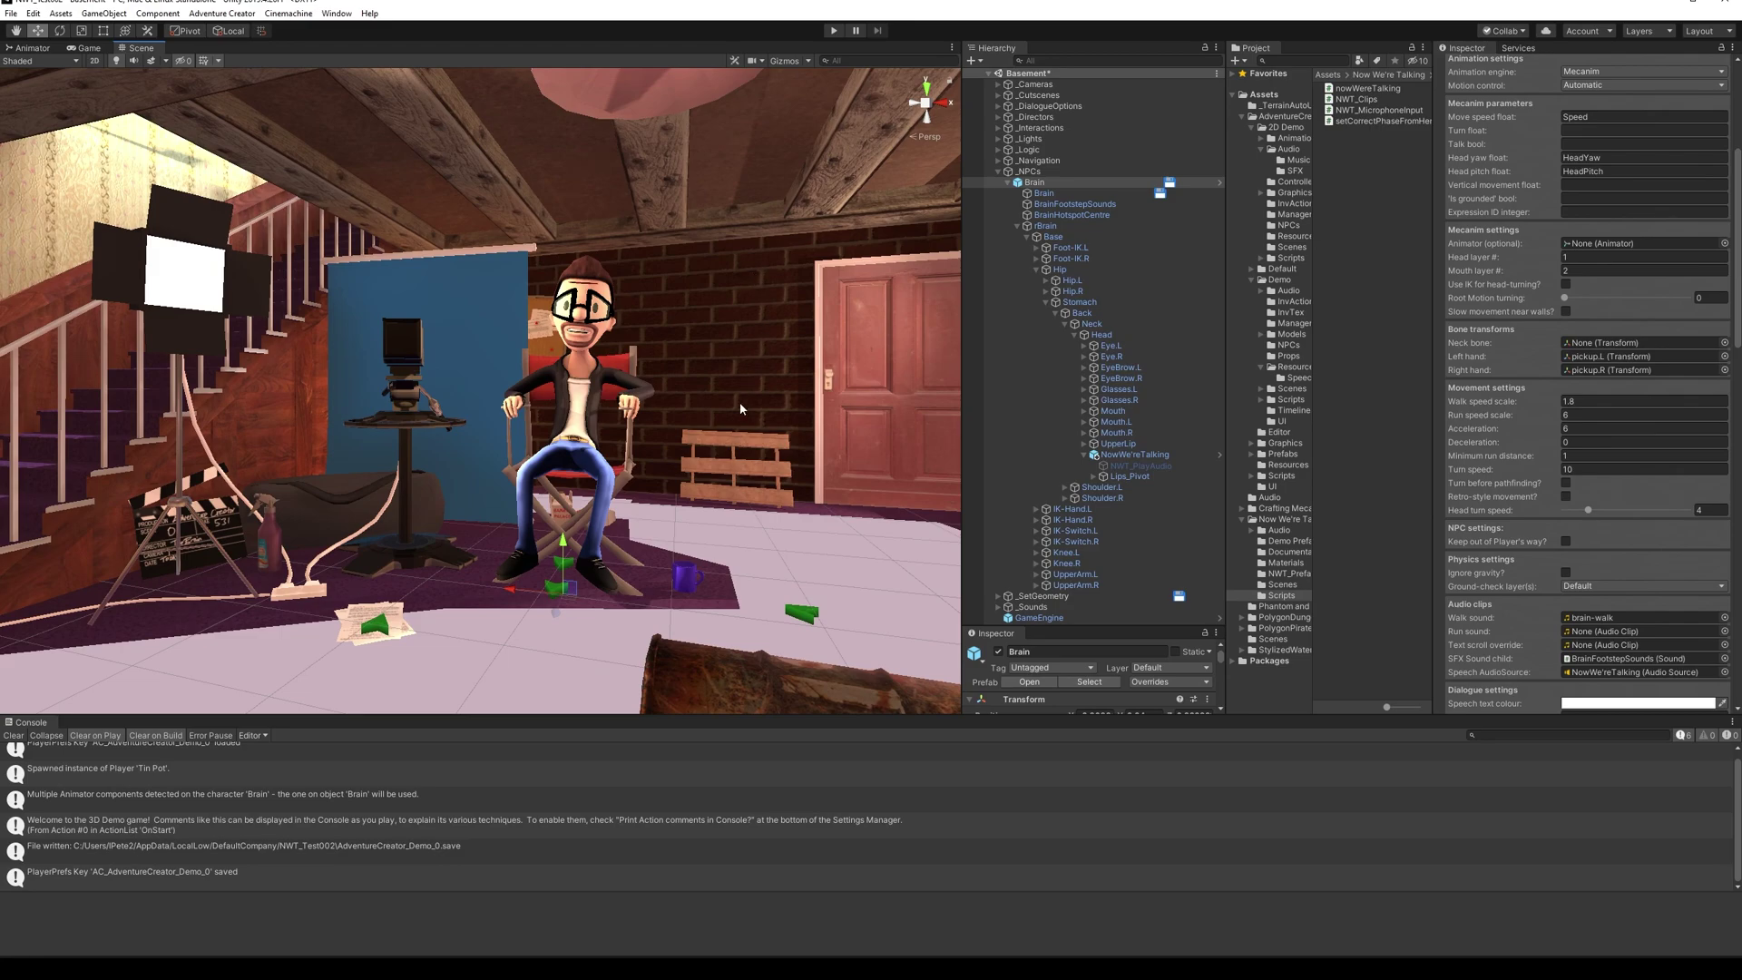